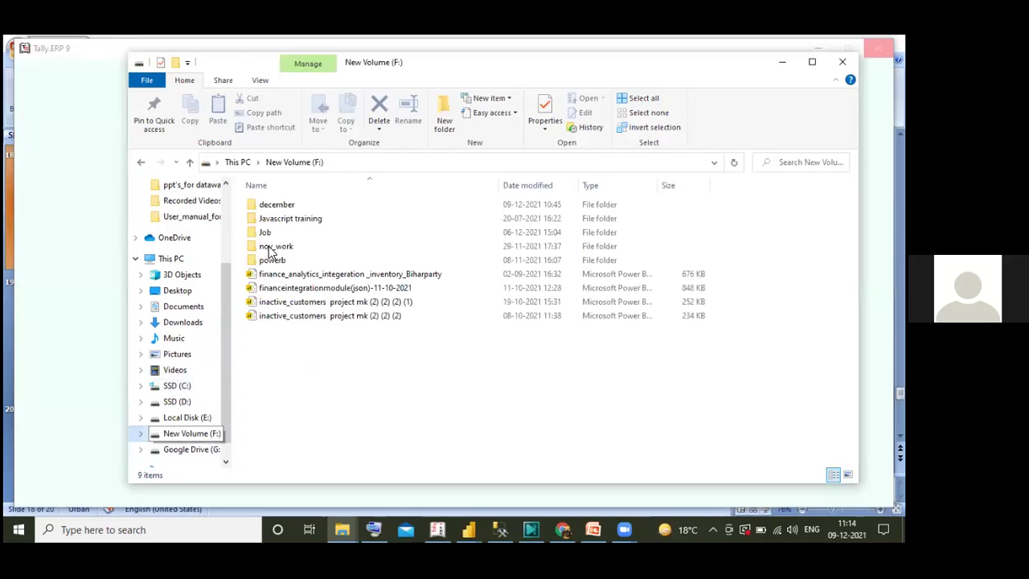
- Open the tcp folder inside the december folder on drive F:
{"action": "left_click", "coordinate": [281, 206]}
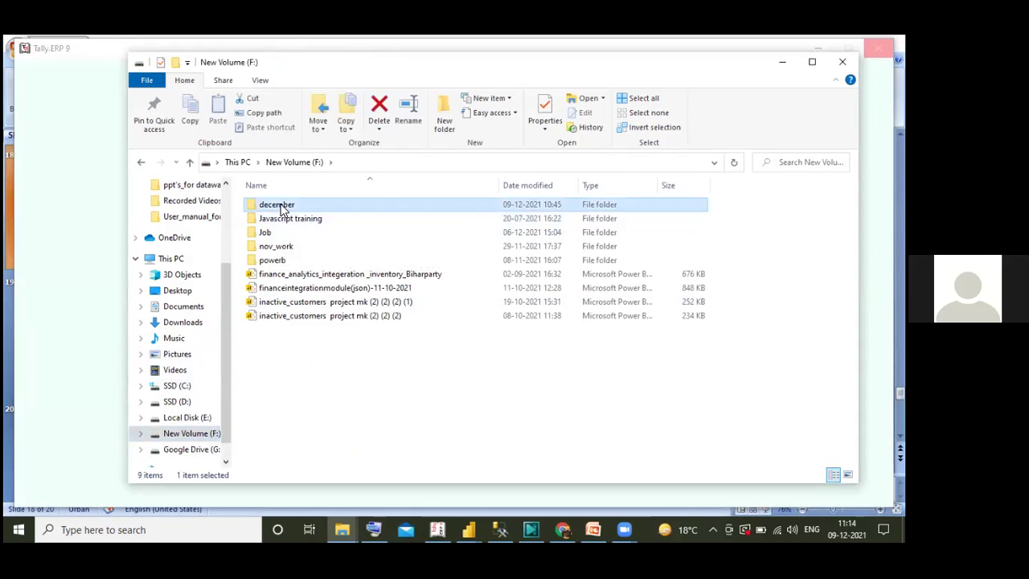
{"action": "double_click", "coordinate": [281, 206]}
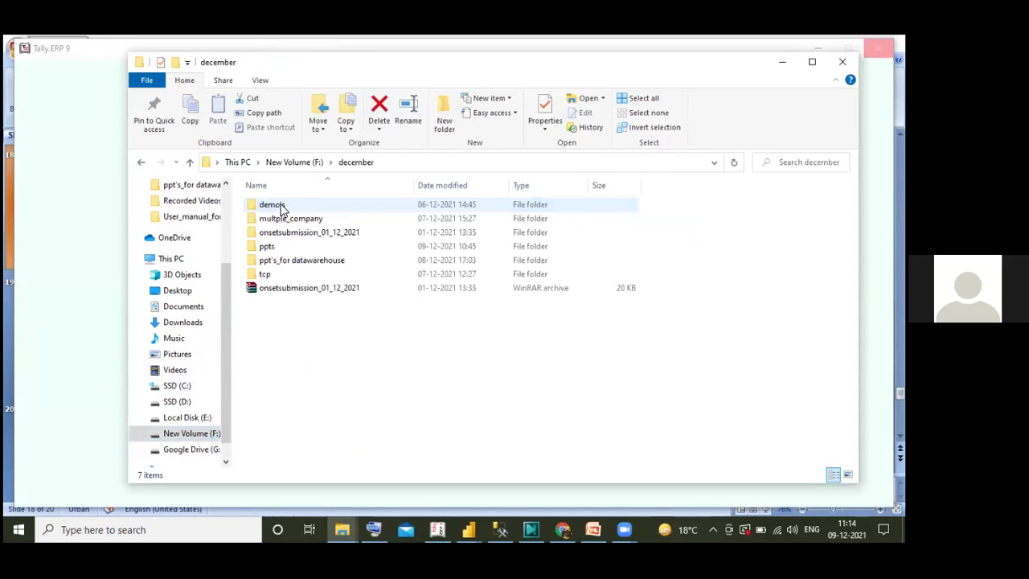
{"action": "double_click", "coordinate": [273, 275]}
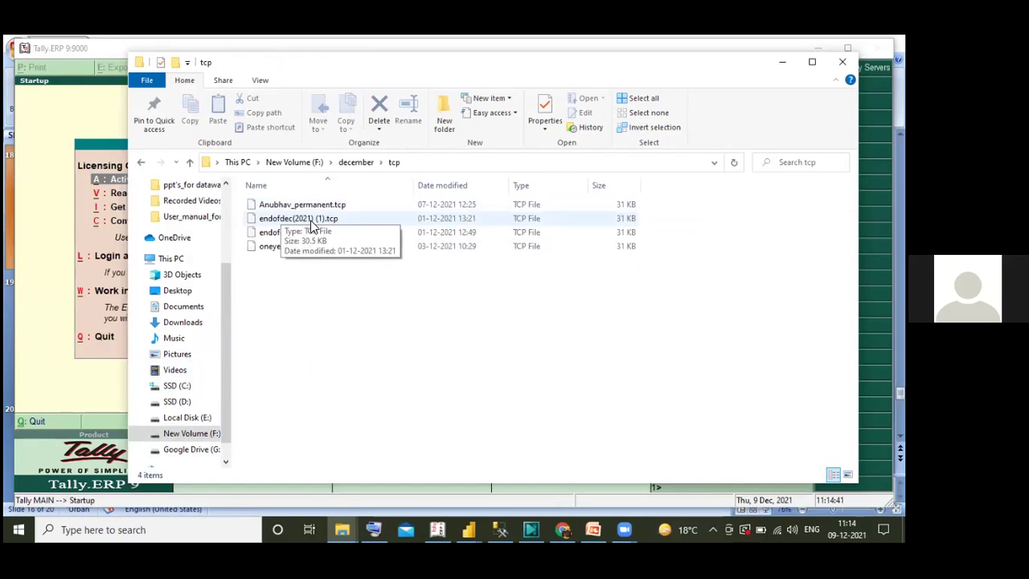
- Select the full path of the endofdec(2021) (1).tcp file in its security properties
{"action": "left_click", "coordinate": [306, 205]}
{"action": "right_click", "coordinate": [310, 204]}
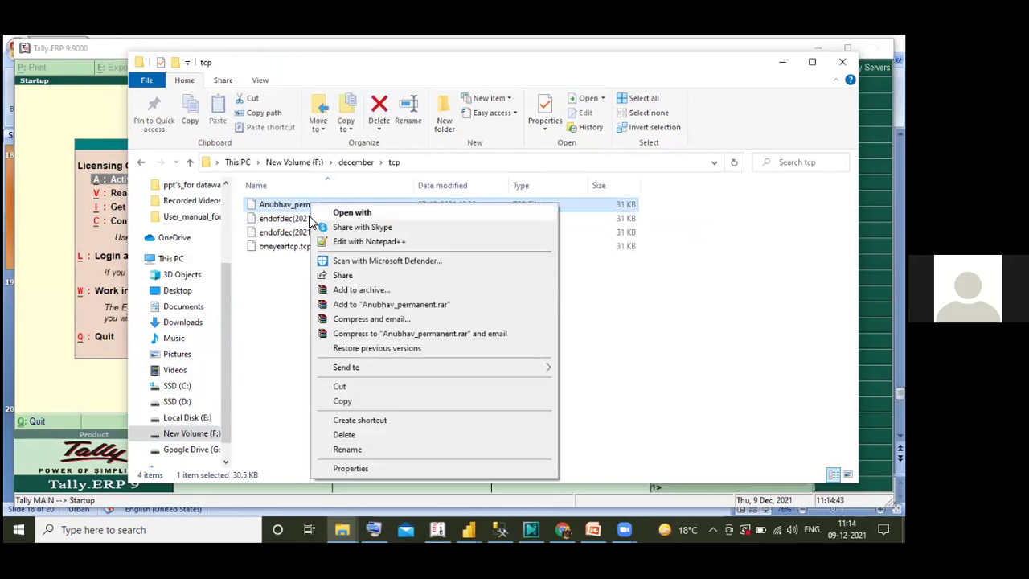
{"action": "left_click", "coordinate": [309, 220]}
{"action": "left_click", "coordinate": [309, 220]}
{"action": "right_click", "coordinate": [308, 221]}
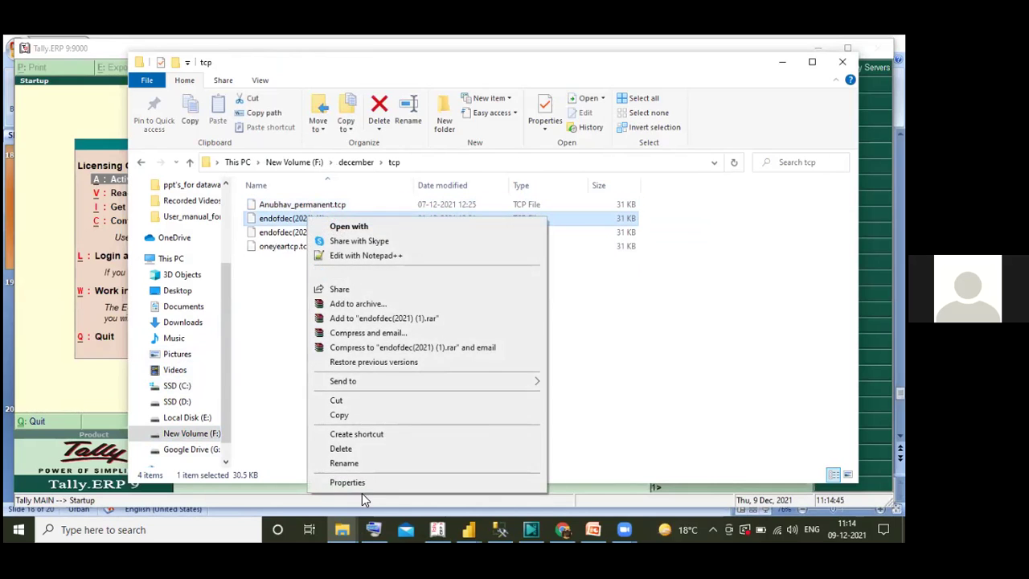
{"action": "left_click", "coordinate": [349, 482]}
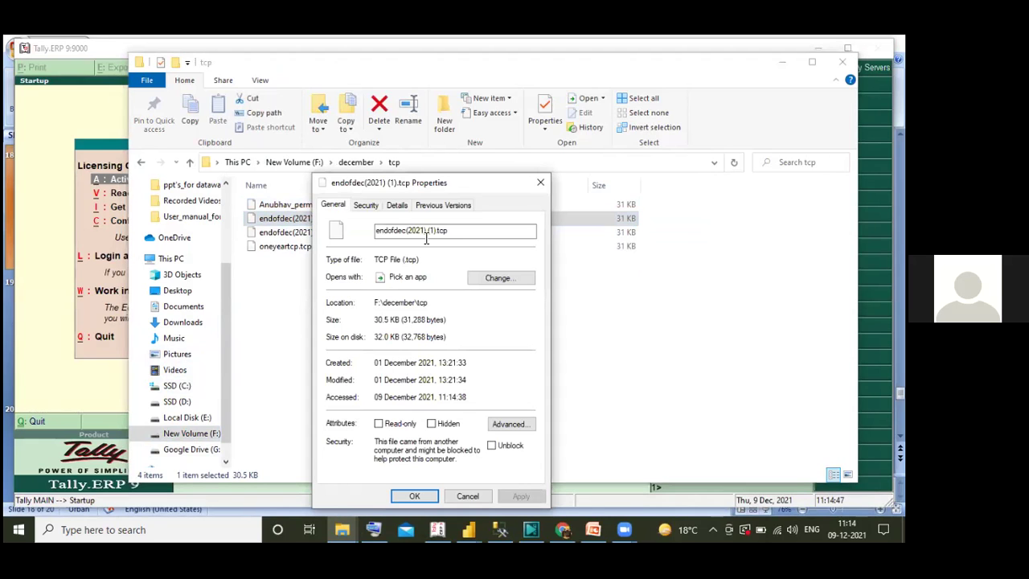
{"action": "left_click", "coordinate": [366, 204]}
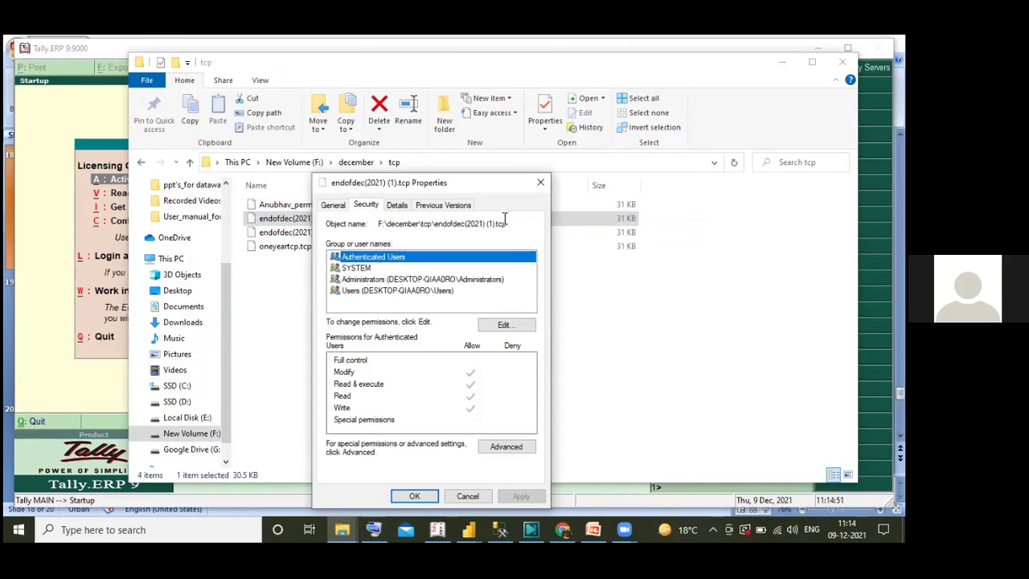
{"action": "left_click_drag", "start_coordinate": [378, 224], "coordinate": [517, 224]}
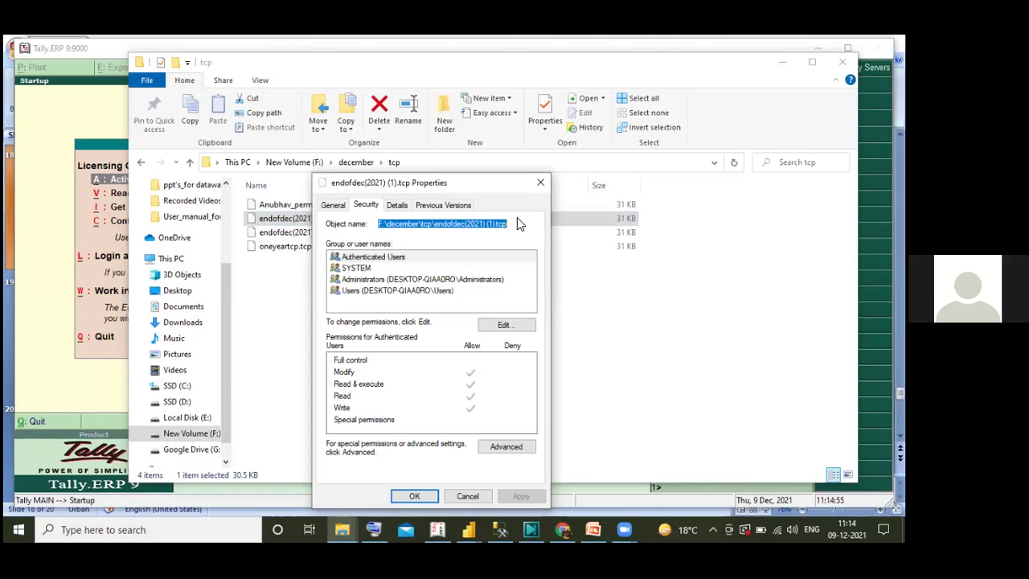
- Switch to Tally.ERP 9 and start working in Educational Mode
{"action": "left_click", "coordinate": [86, 304]}
{"action": "left_click", "coordinate": [123, 298]}
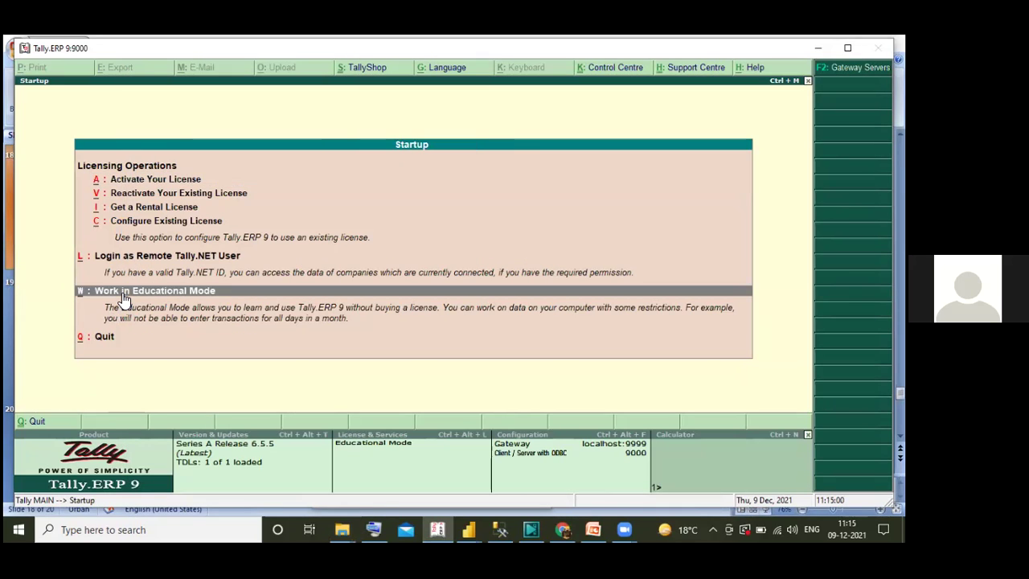
{"action": "left_click", "coordinate": [123, 297]}
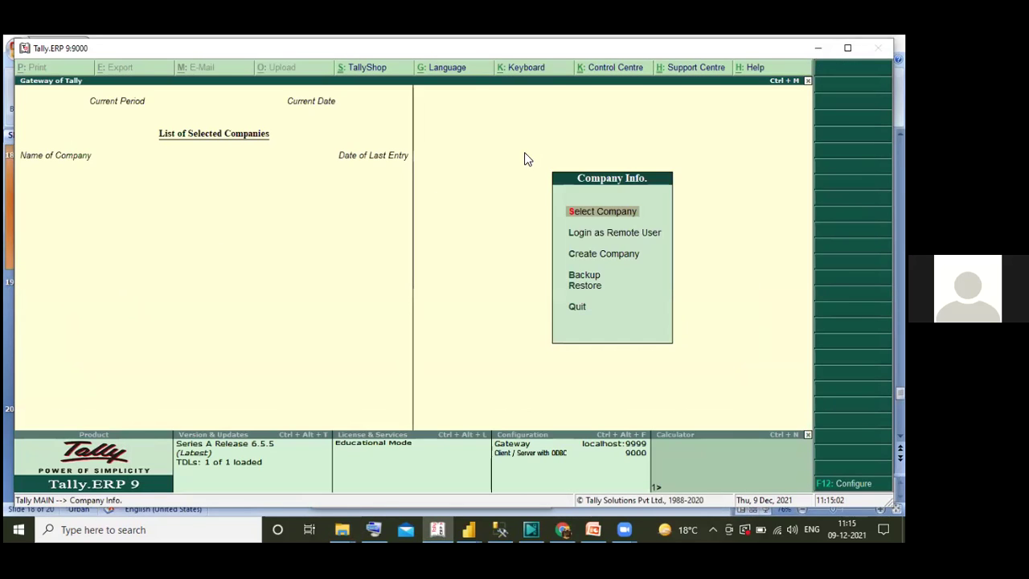
- Set the company data path to D:\ and load the second Sample-2 company in the list (10004)
{"action": "left_click", "coordinate": [596, 212]}
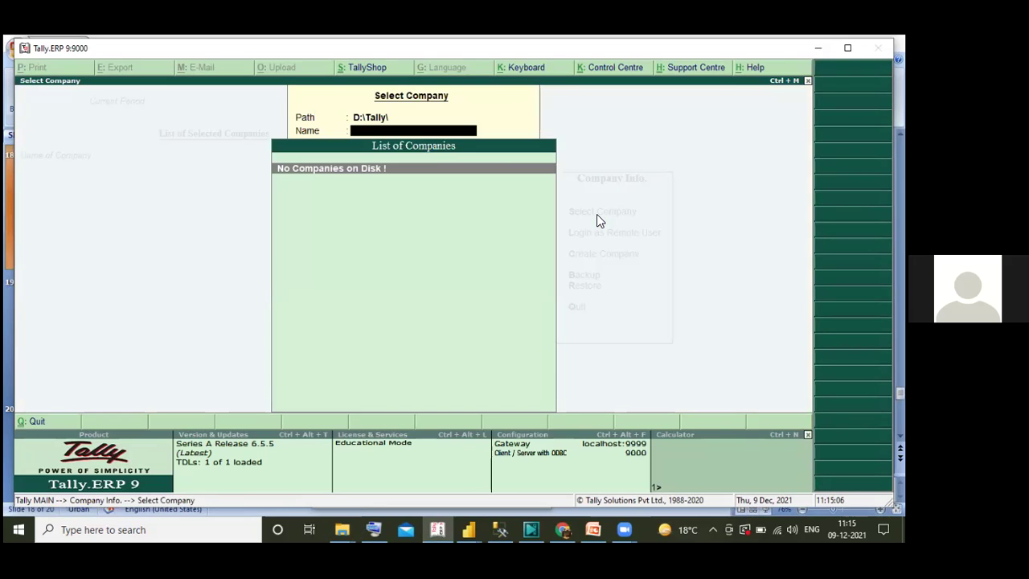
{"action": "key", "text": "BackSpace"}
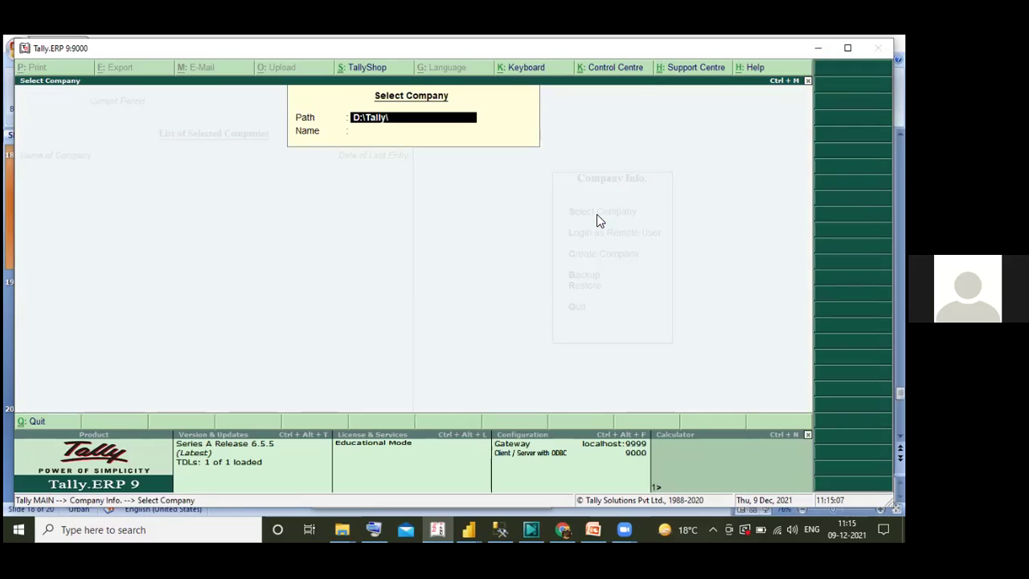
{"action": "key", "text": "Left"}
{"action": "key", "text": "Left"}
{"action": "key", "text": "Left"}
{"action": "key", "text": "BackSpace"}
{"action": "key", "text": "BackSpace"}
{"action": "key", "text": "Return"}
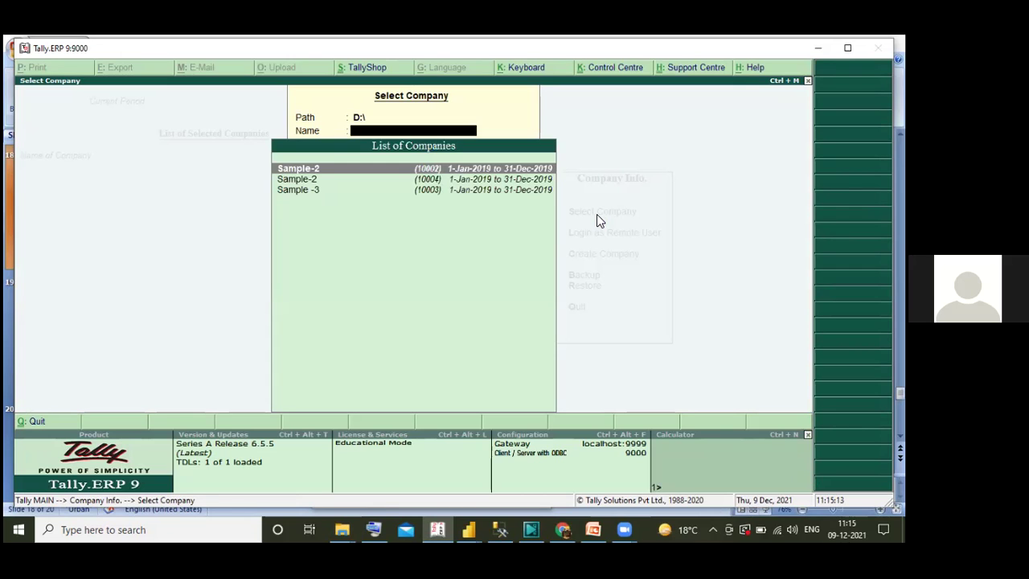
{"action": "key", "text": "Down"}
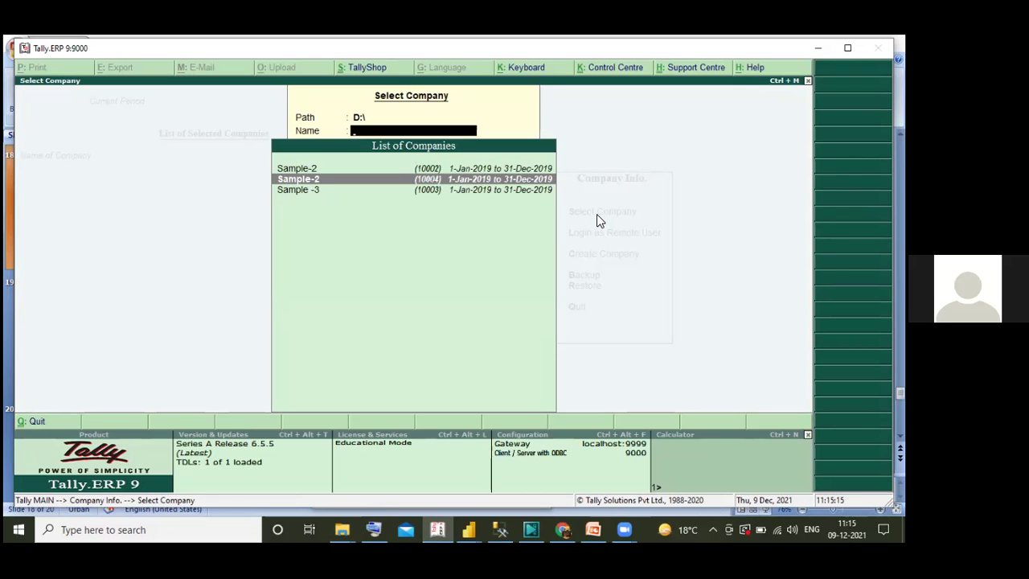
{"action": "key", "text": "Return"}
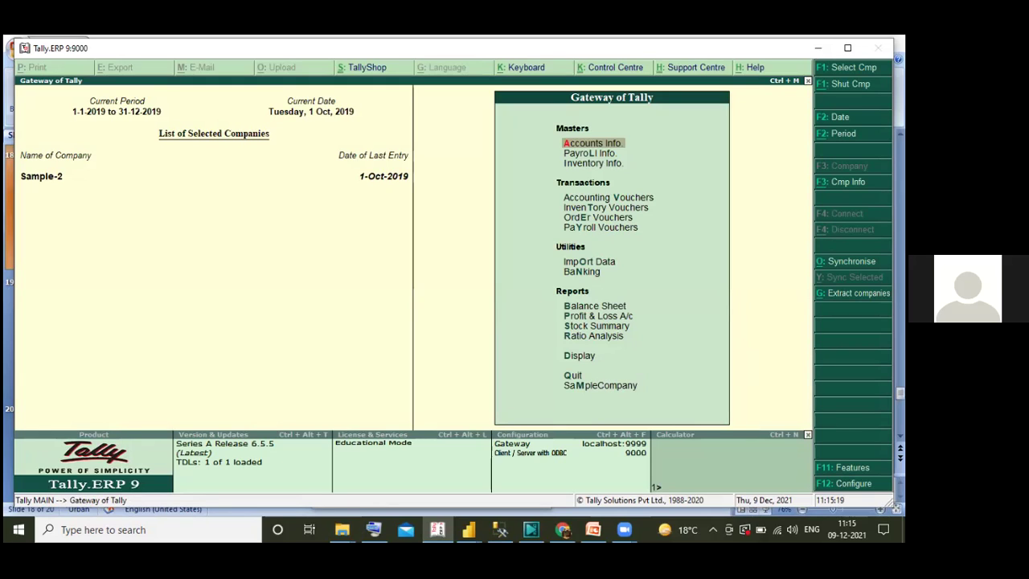
- Review the local TDL configuration and accept loading F:\december\tcp\endofdec(2021) (1).tcp on startup
{"action": "key", "text": "F12"}
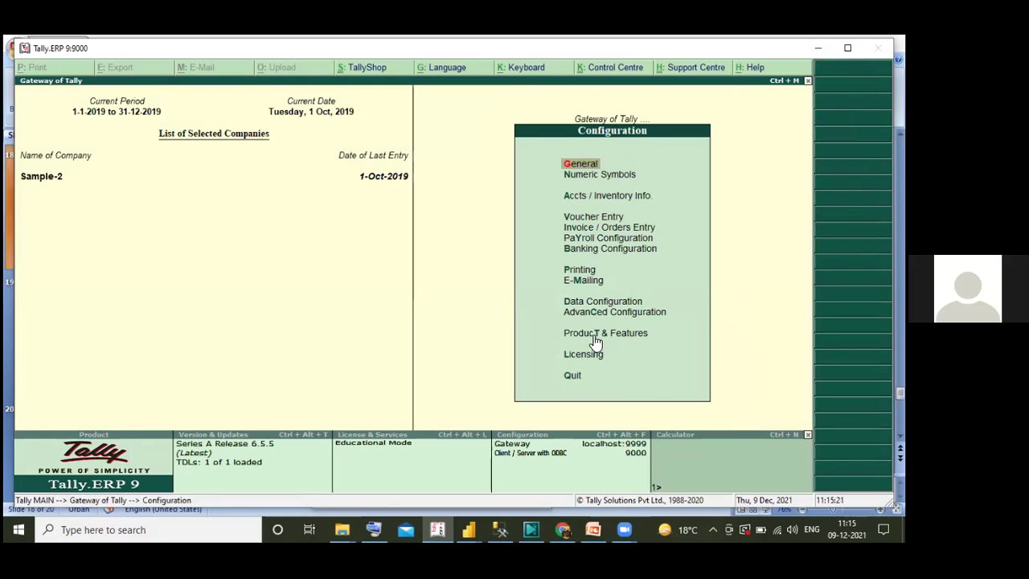
{"action": "left_click", "coordinate": [596, 336]}
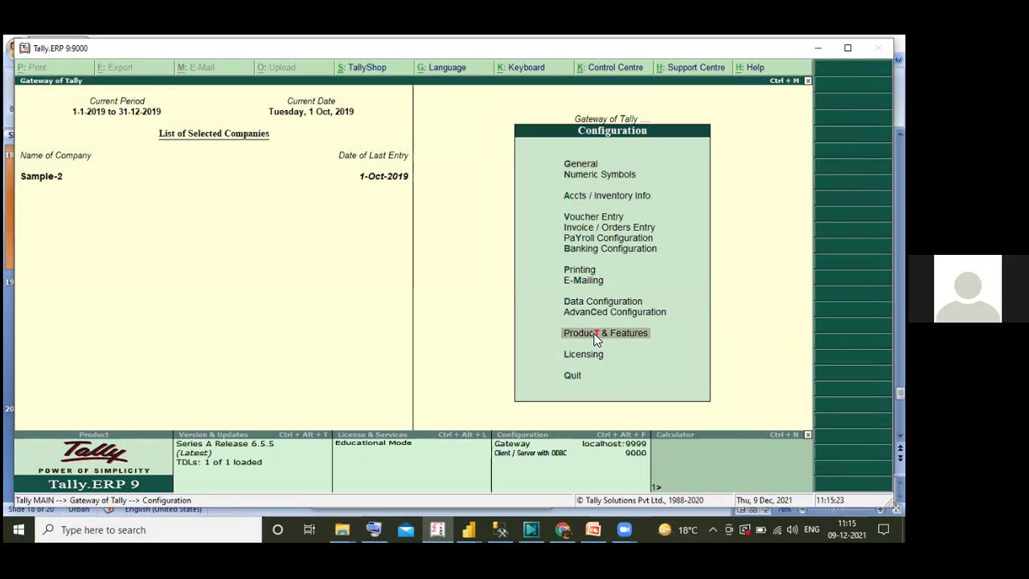
{"action": "left_click", "coordinate": [595, 336]}
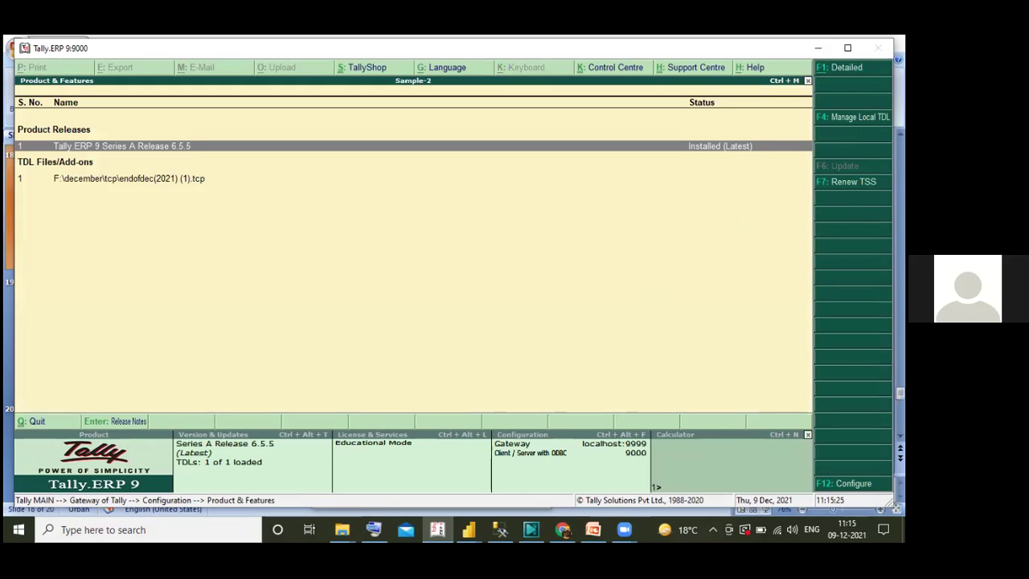
{"action": "key", "text": "F4"}
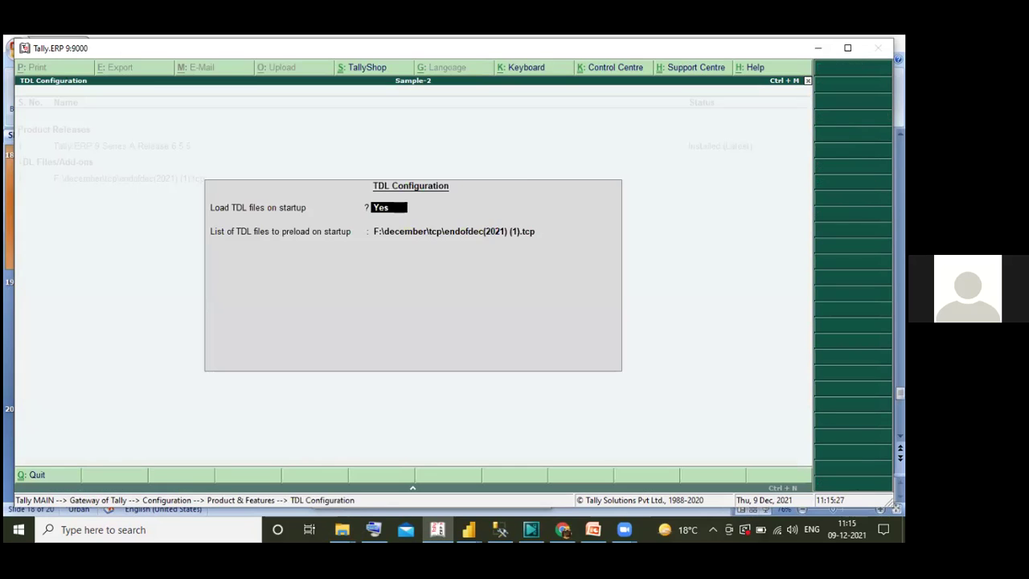
{"action": "key", "text": "Return"}
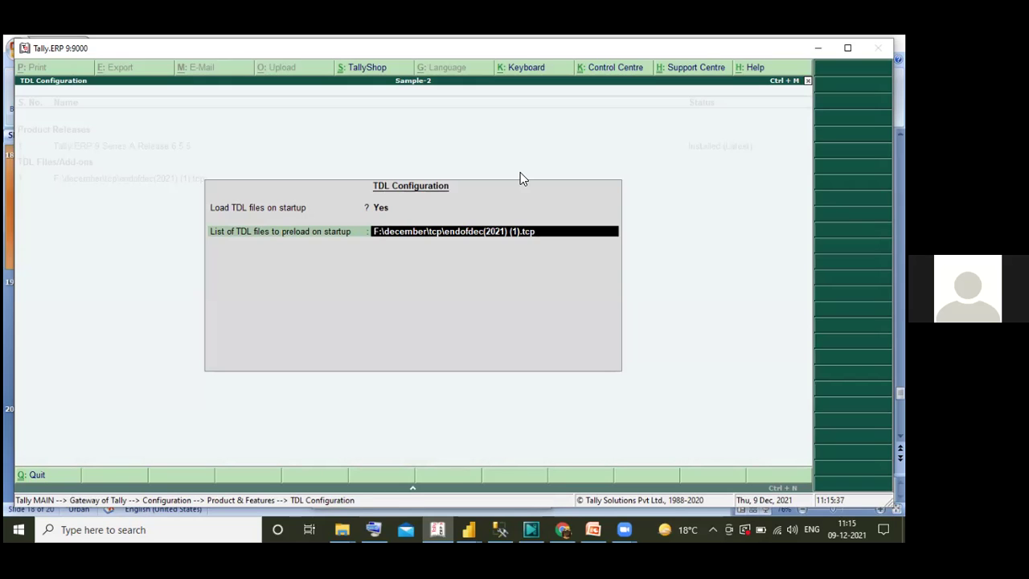
{"action": "key", "text": "Return"}
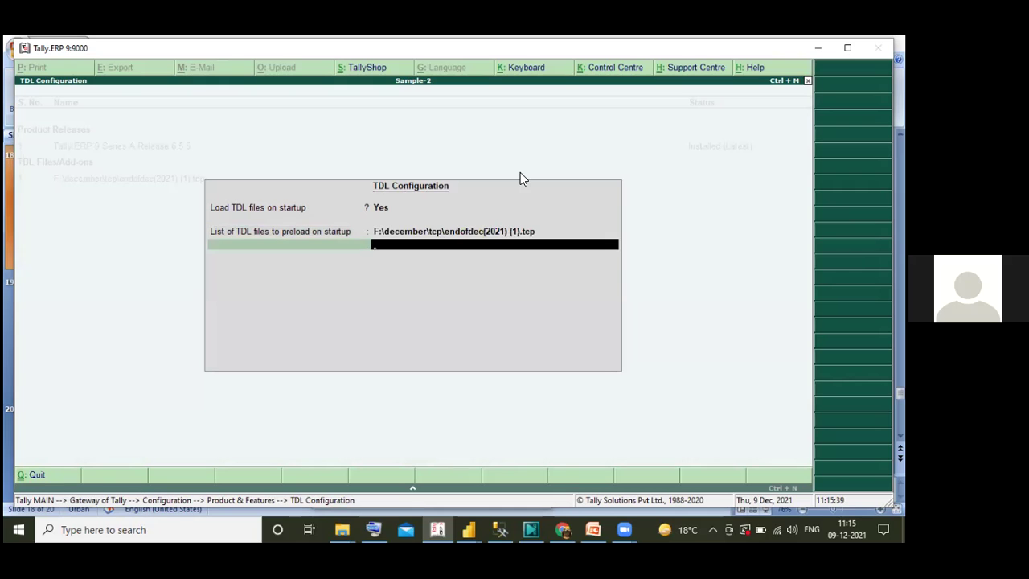
{"action": "key", "text": "Return"}
{"action": "key", "text": "Return"}
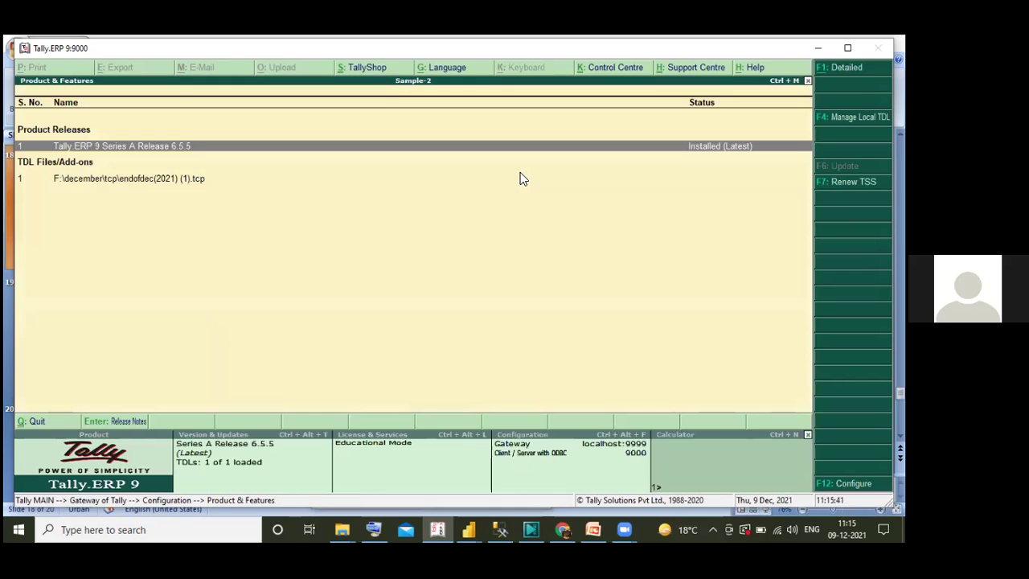
- Return to the Gateway of Tally and extract the company data
{"action": "left_click", "coordinate": [39, 419]}
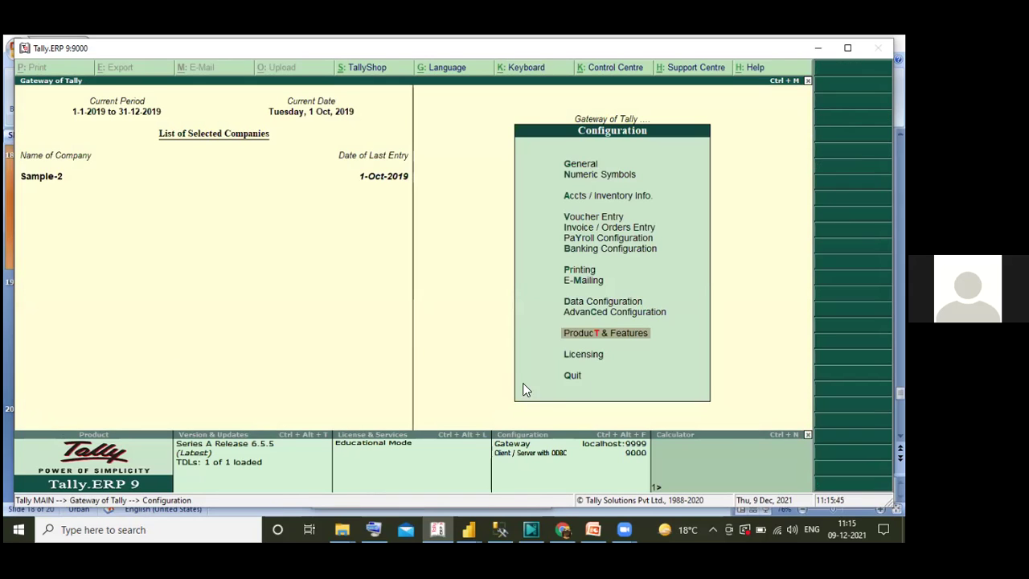
{"action": "left_click", "coordinate": [574, 377]}
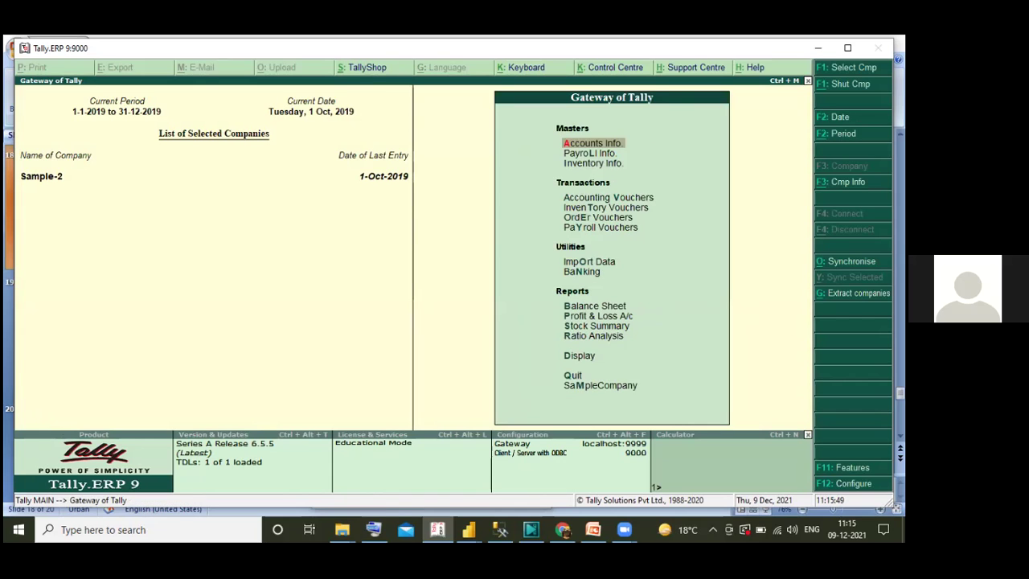
{"action": "key", "text": "alt+g"}
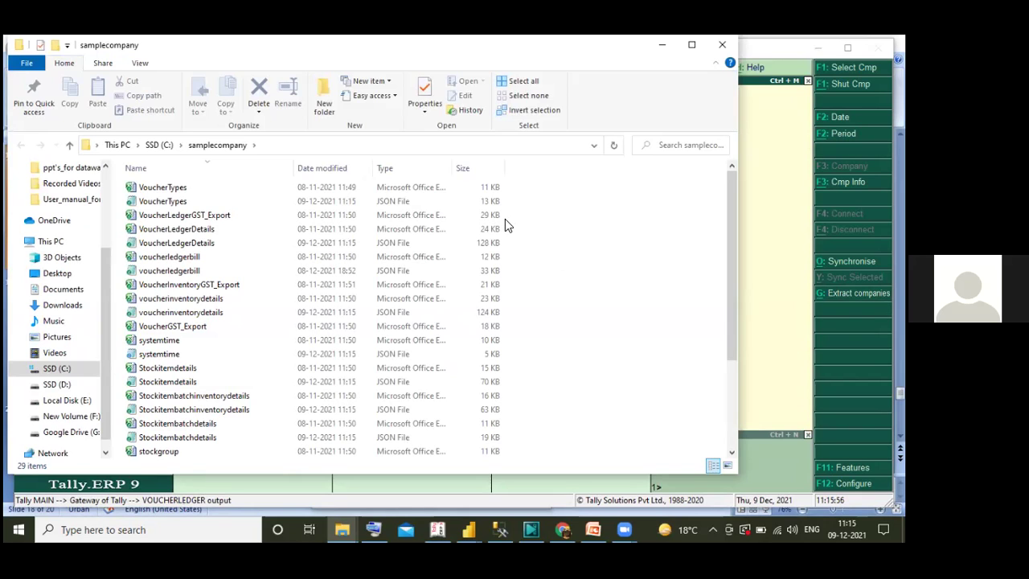
- Switch to the financeintegrationmodule(json)_mult2 report in Power BI Desktop and refresh its data
{"action": "left_click", "coordinate": [464, 529]}
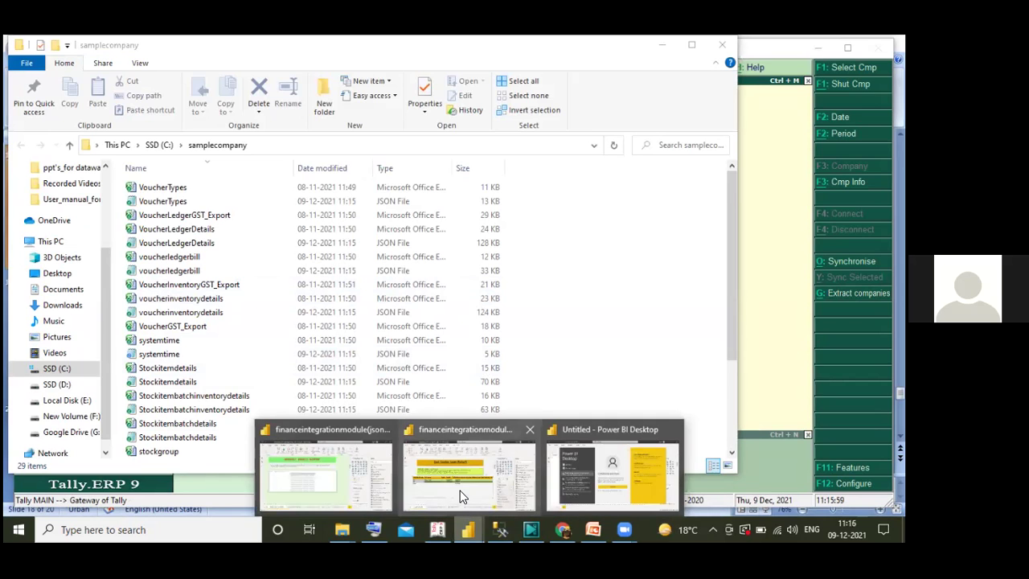
{"action": "left_click", "coordinate": [462, 490]}
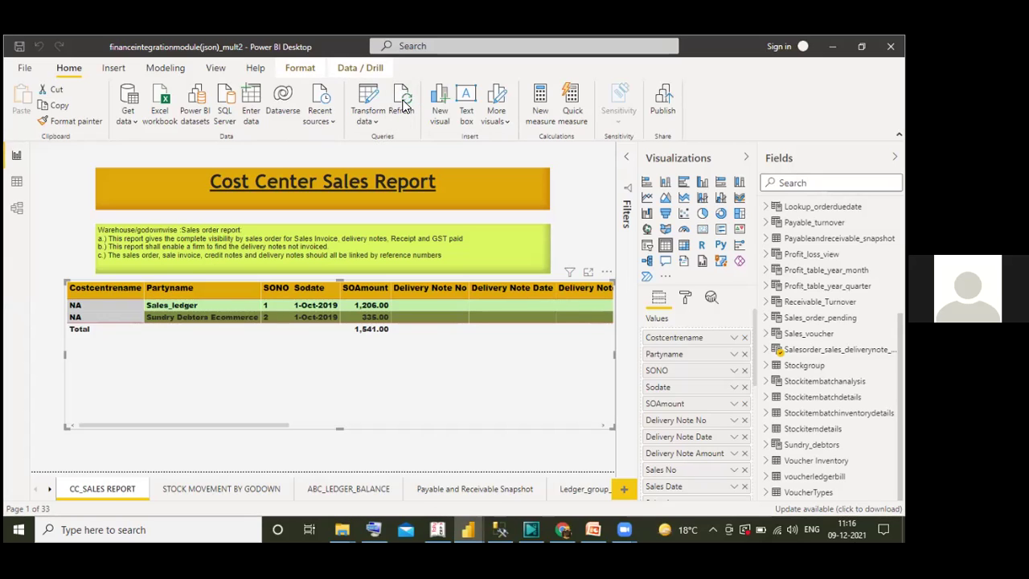
{"action": "left_click", "coordinate": [405, 104]}
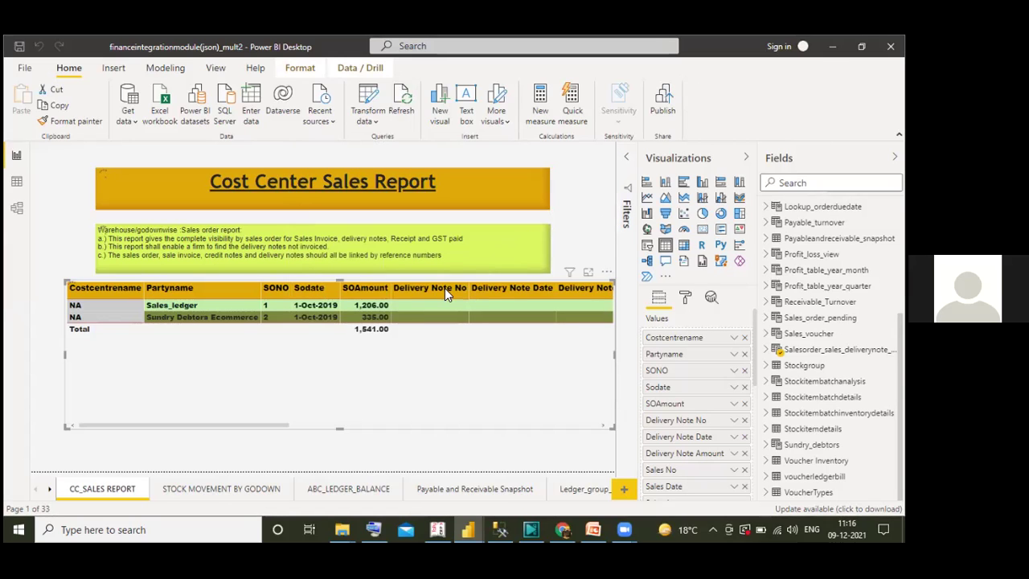
{"action": "key", "text": "Escape"}
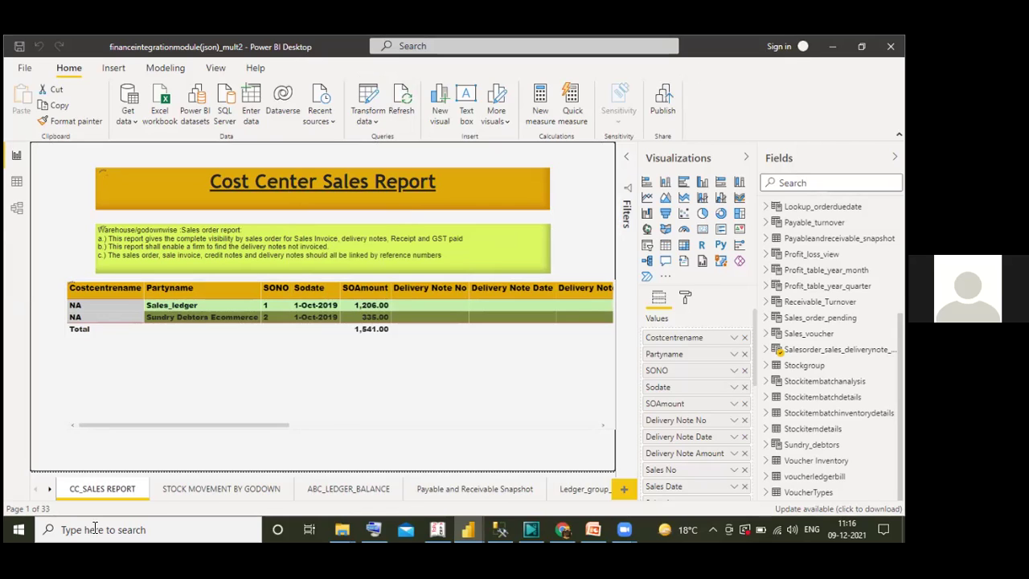
{"action": "left_click", "coordinate": [305, 272]}
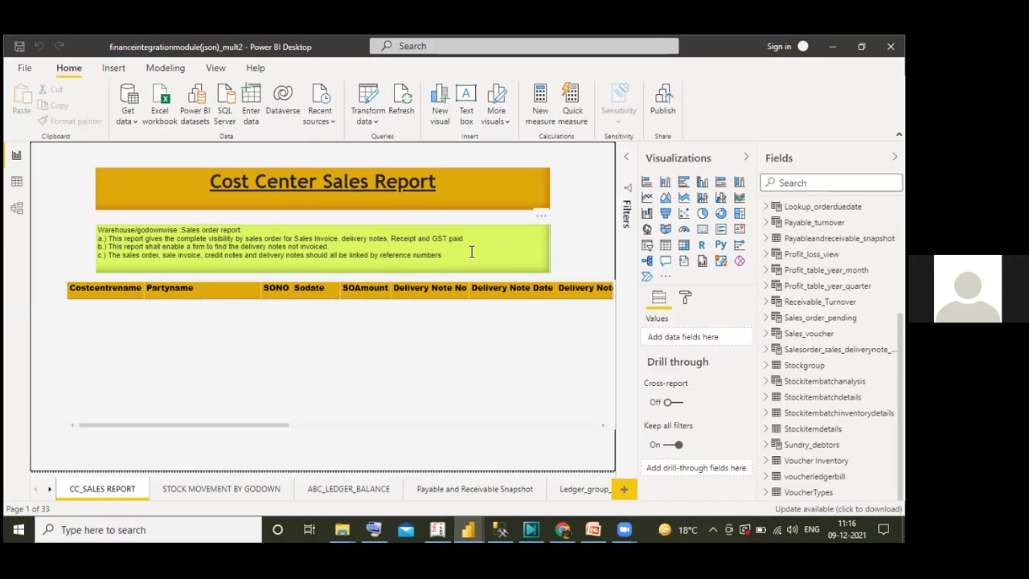
- Examine the full DAX formula of the Salesorder_sales_deliverynote_receiptview(GST)_GODOWNVIEW table behind the Cost Center Sales Report
{"action": "left_click", "coordinate": [558, 380]}
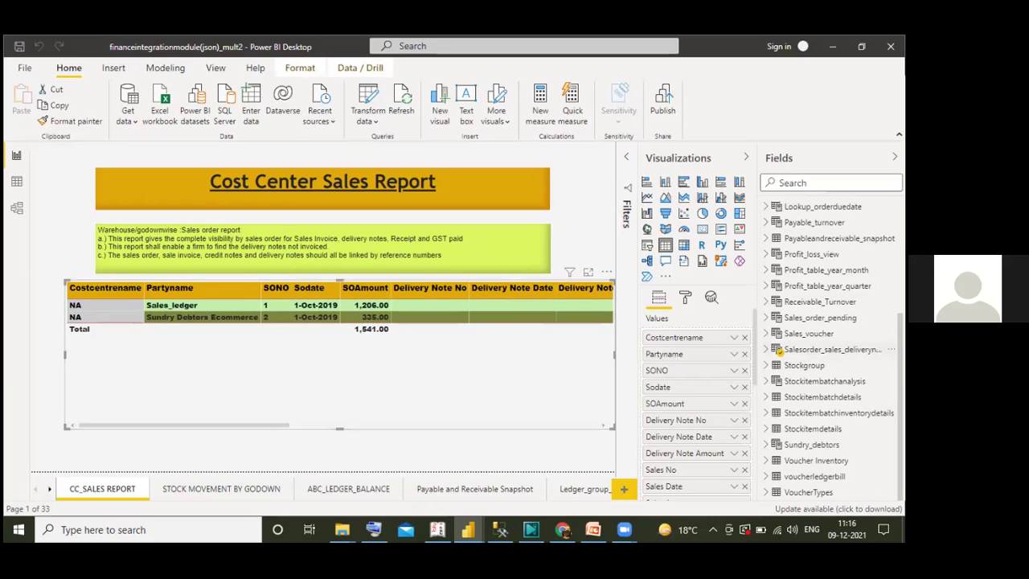
{"action": "left_click", "coordinate": [796, 349]}
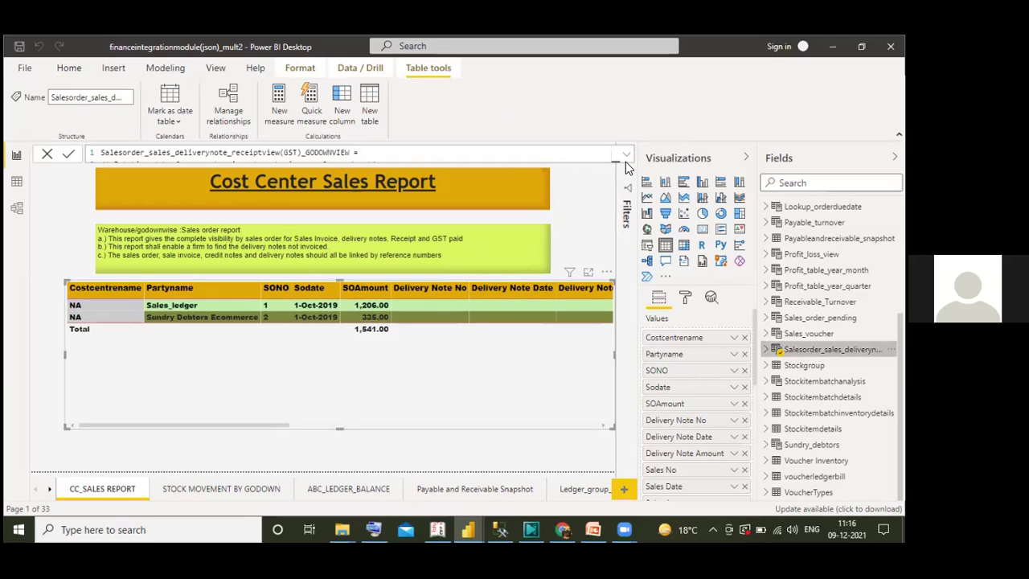
{"action": "left_click", "coordinate": [627, 157]}
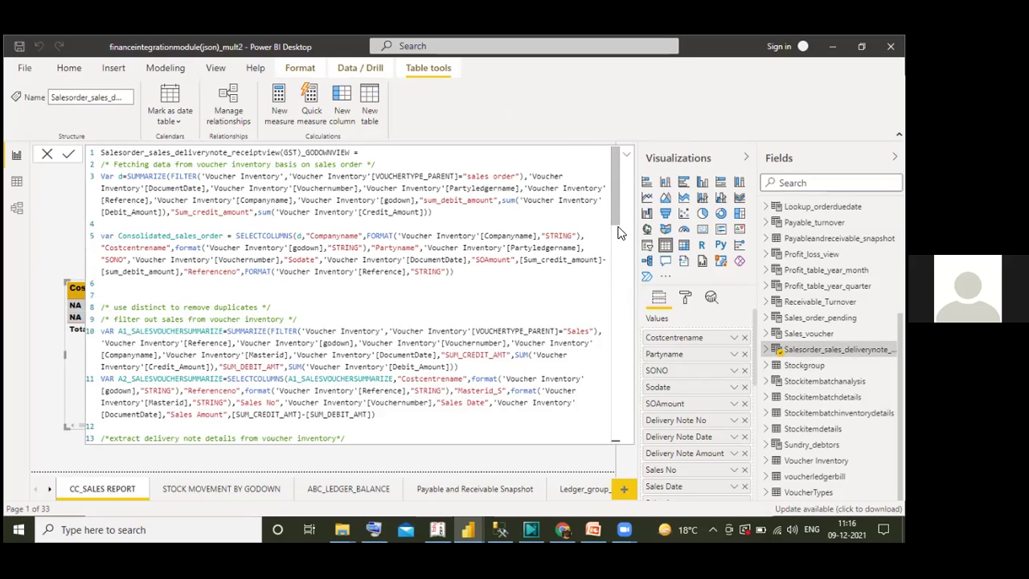
{"action": "left_click", "coordinate": [626, 155]}
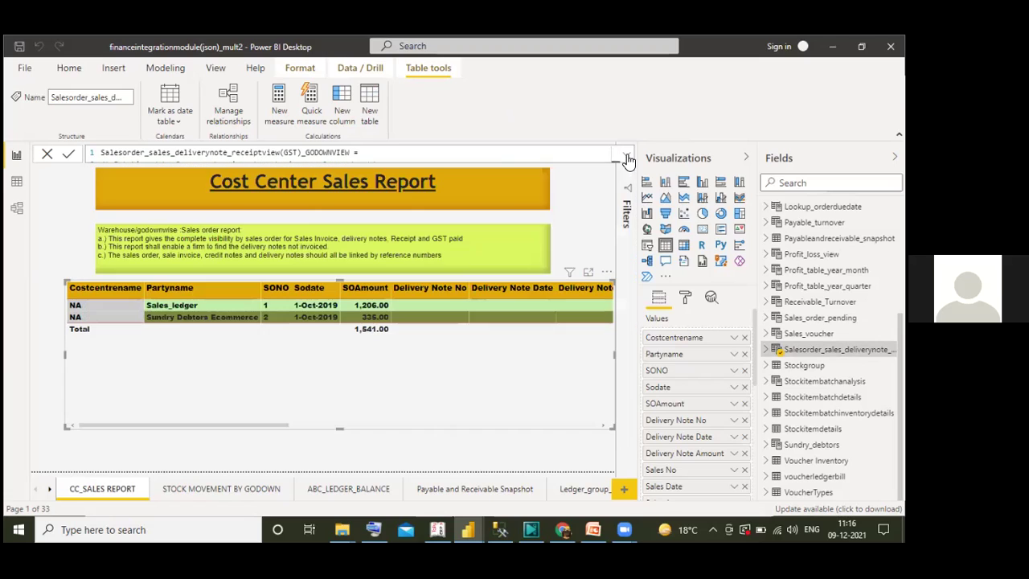
- View the STOCK MOVEMENT BY GODOWN report page
{"action": "left_click", "coordinate": [212, 491]}
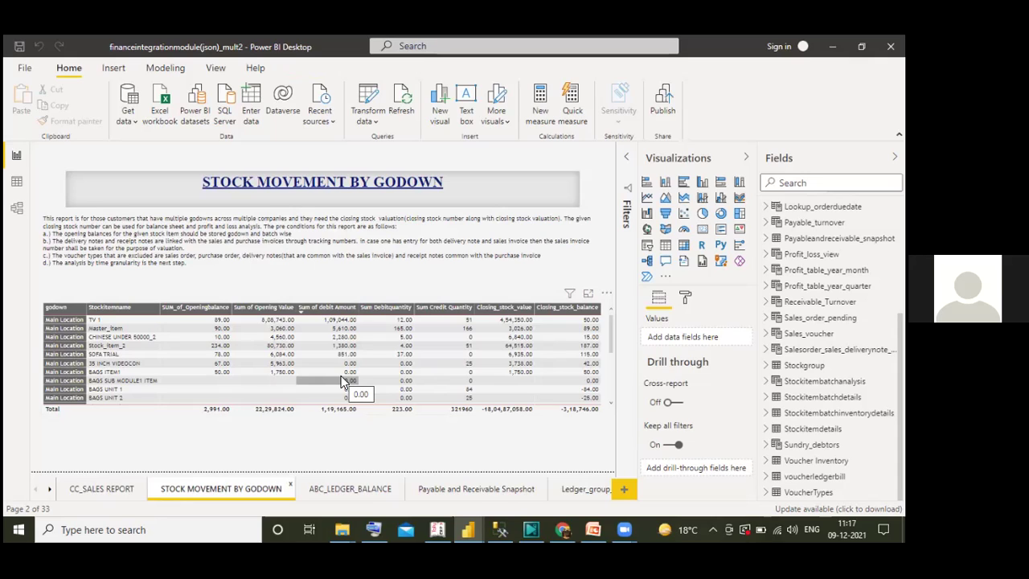
- View the ABC_LEDGER_BALANCE, Payable and Receivable Snapshot and Ledger_group_view report pages in turn
{"action": "left_click", "coordinate": [351, 489]}
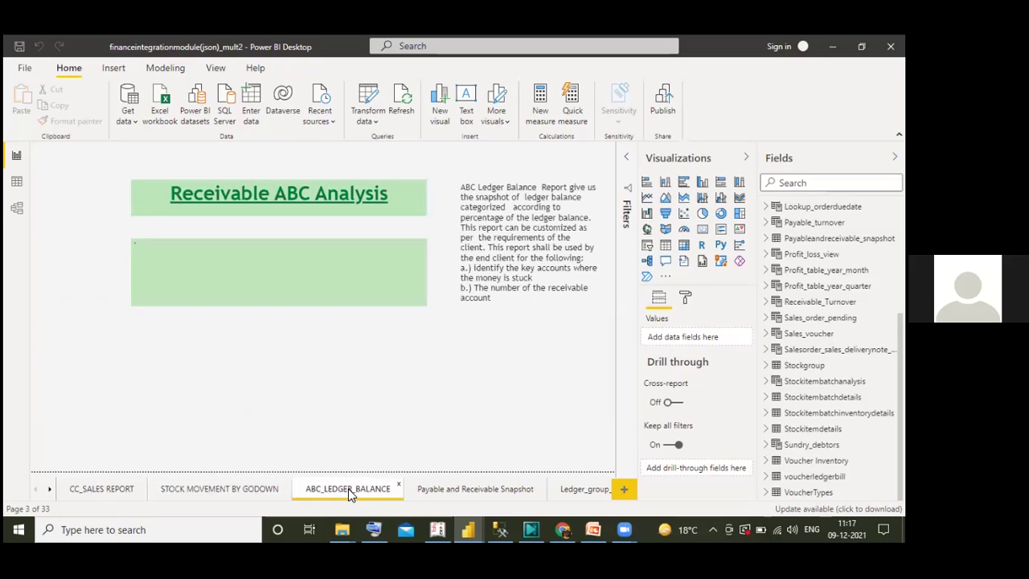
{"action": "left_click", "coordinate": [459, 492]}
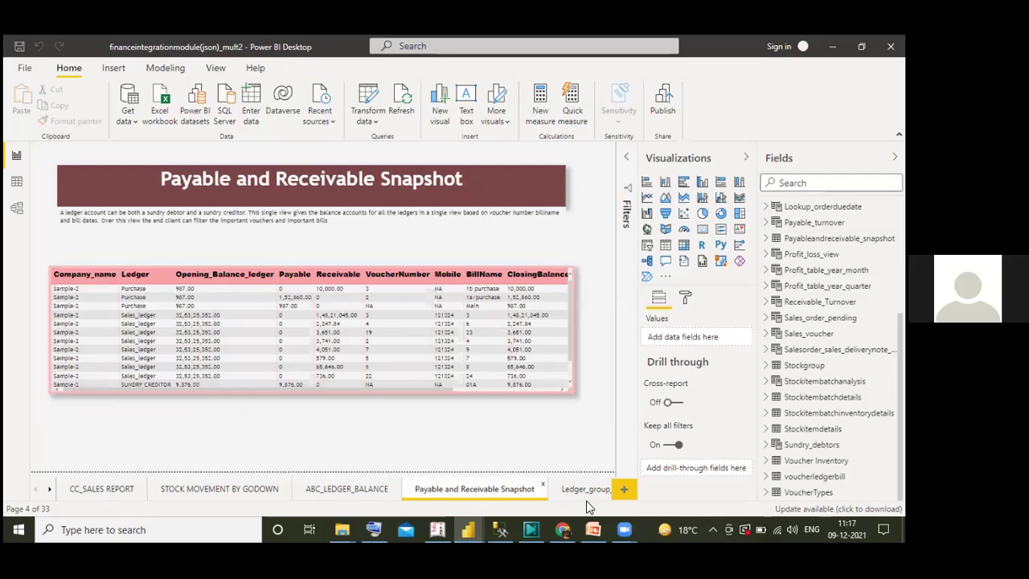
{"action": "left_click", "coordinate": [585, 491]}
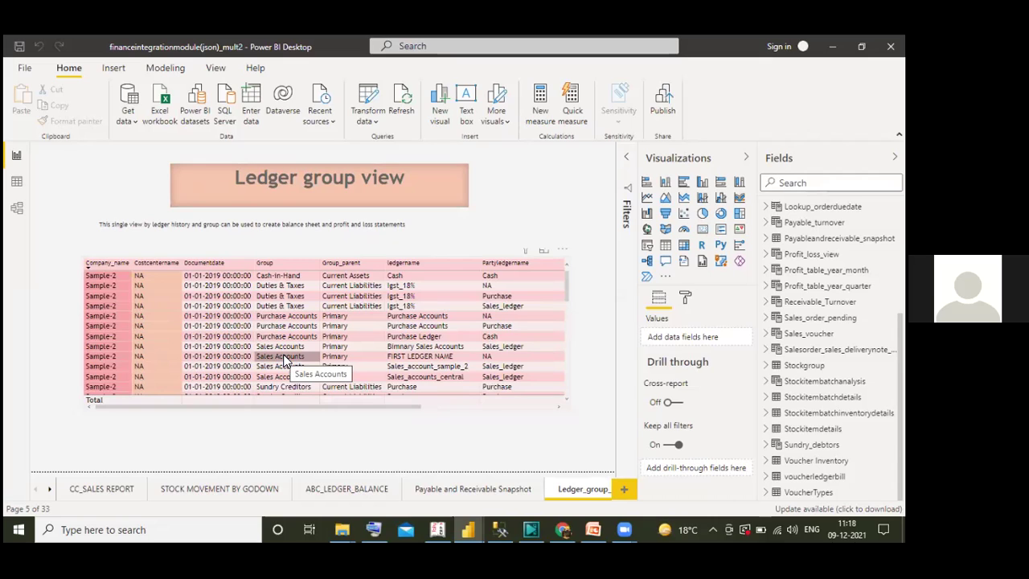
- View the MONTHLY PROFIT REPORT page and the QUARTER PROFIT REPORT page
{"action": "left_click", "coordinate": [50, 491]}
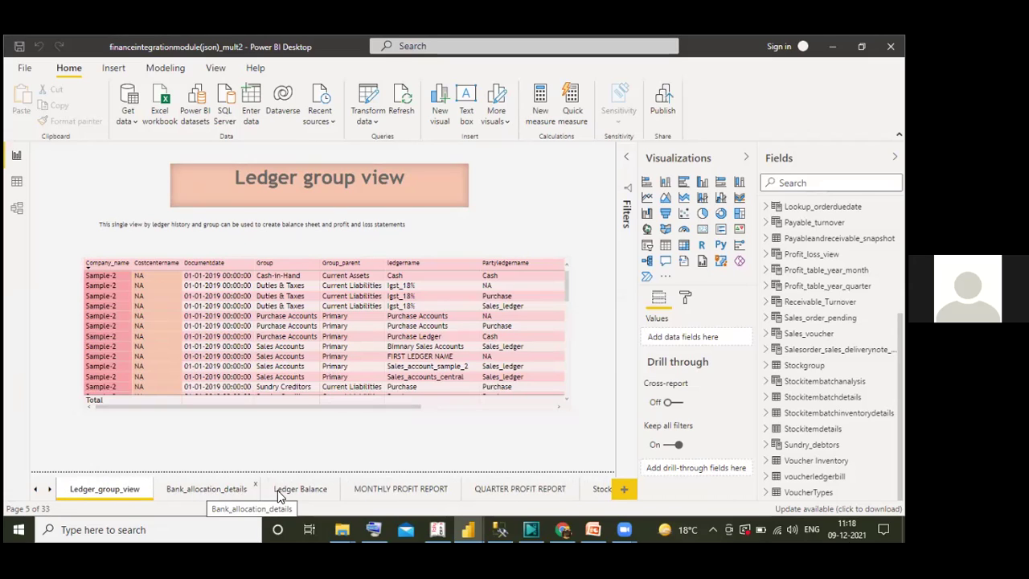
{"action": "left_click", "coordinate": [395, 492]}
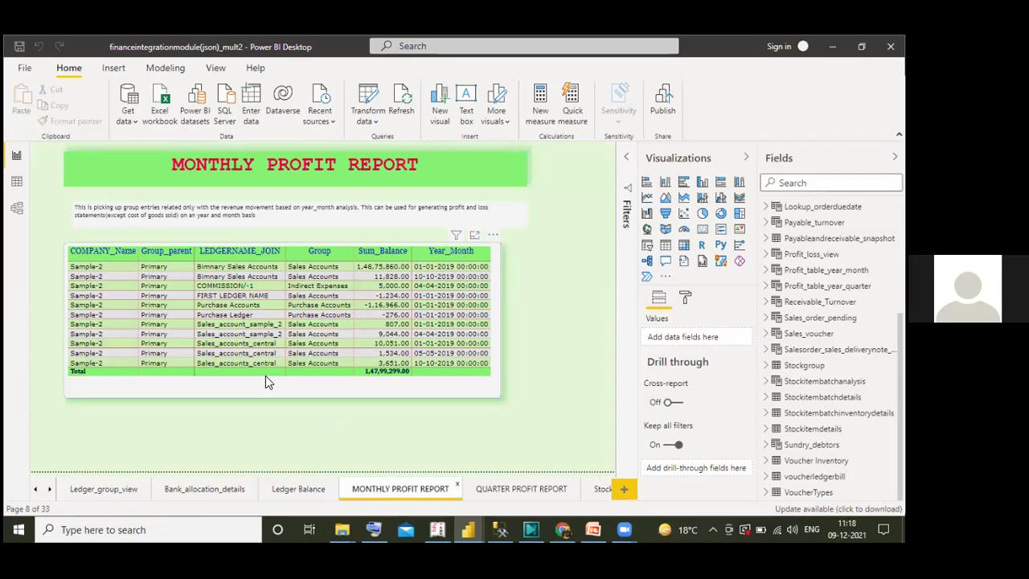
{"action": "left_click", "coordinate": [505, 489]}
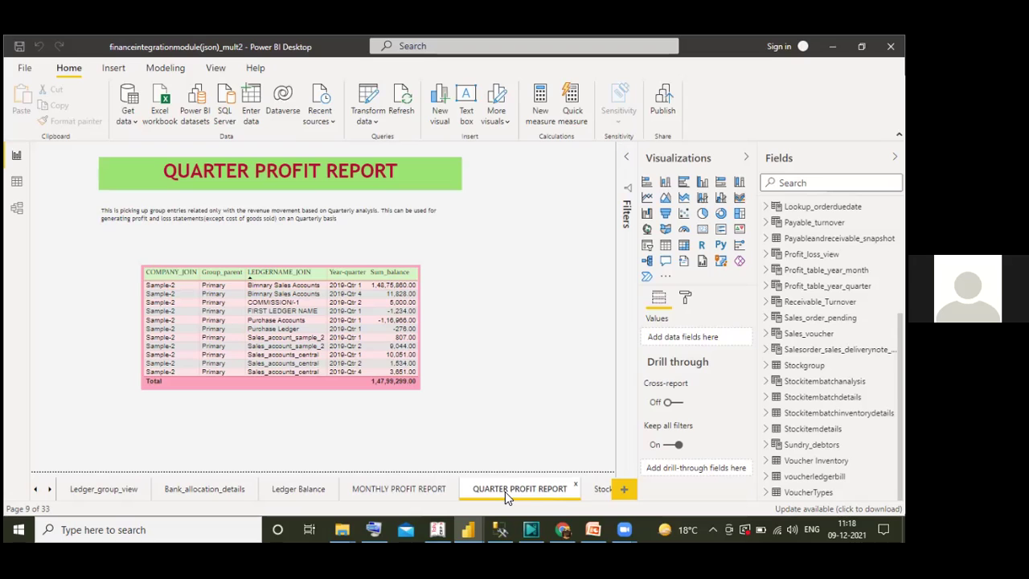
- View the Payable_turnover report page and bring further report pages within reach
{"action": "left_click", "coordinate": [50, 489]}
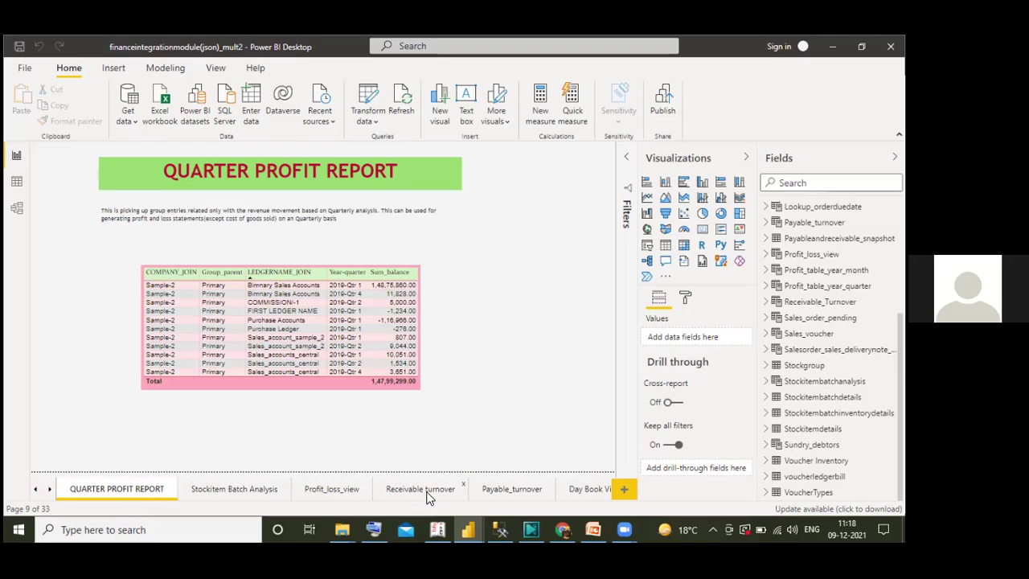
{"action": "left_click", "coordinate": [518, 488]}
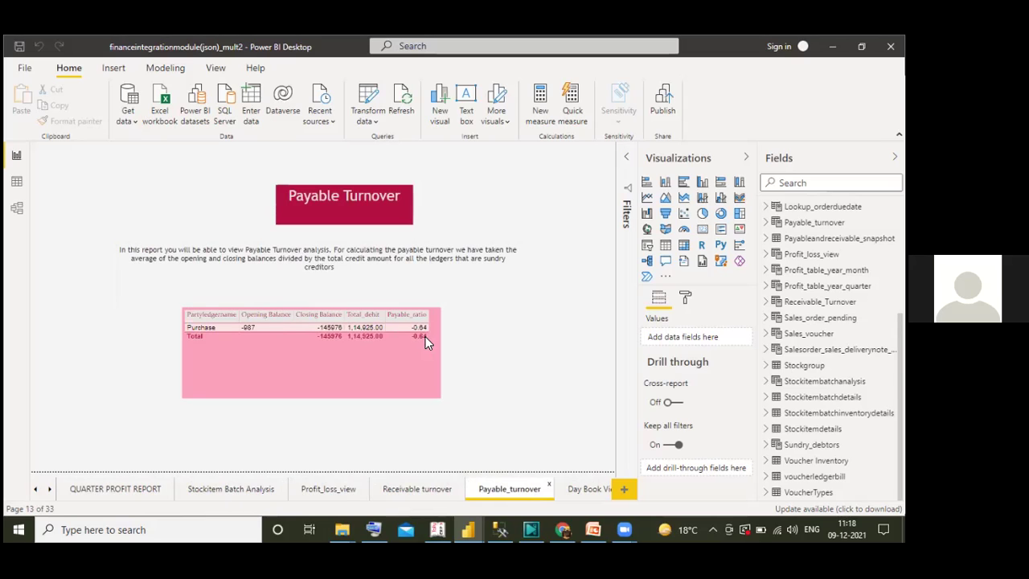
{"action": "left_click", "coordinate": [49, 490]}
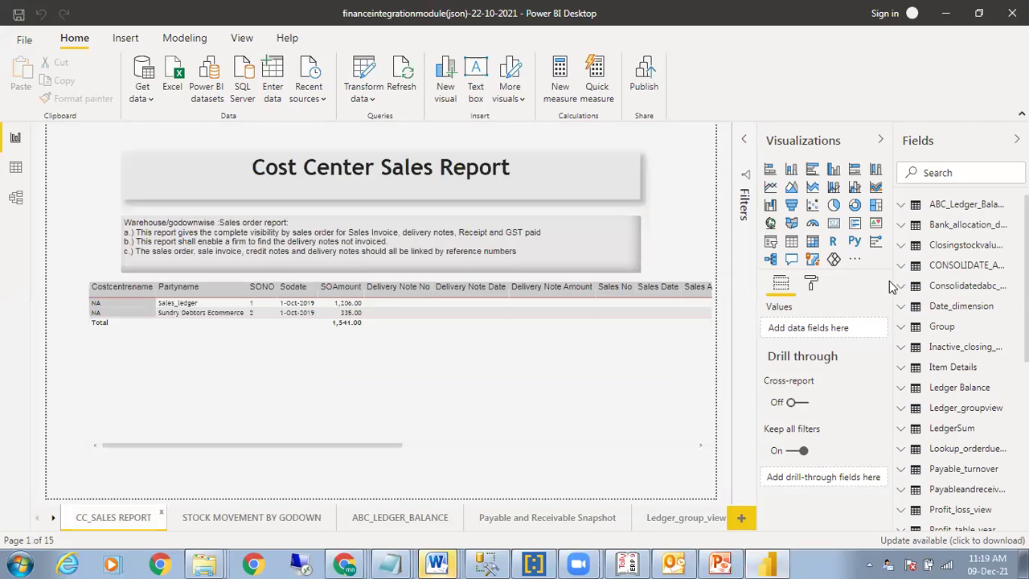
- Widen the list of data tables and expand ABC_Ledger_Balance to show its formula and fields
{"action": "left_click_drag", "start_coordinate": [894, 275], "coordinate": [850, 213]}
{"action": "left_click", "coordinate": [850, 211]}
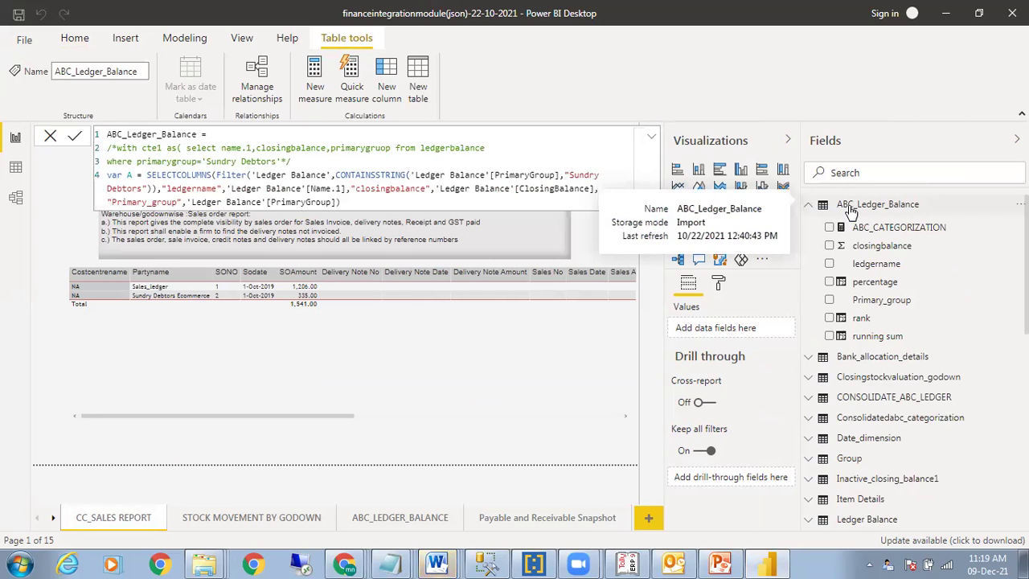
{"action": "left_click", "coordinate": [809, 206]}
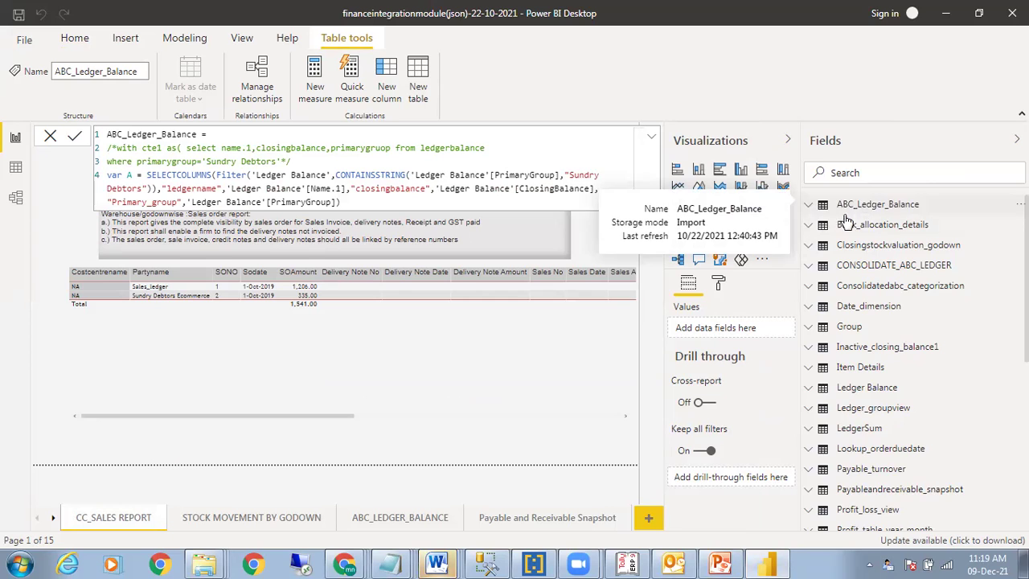
{"action": "left_click", "coordinate": [809, 206]}
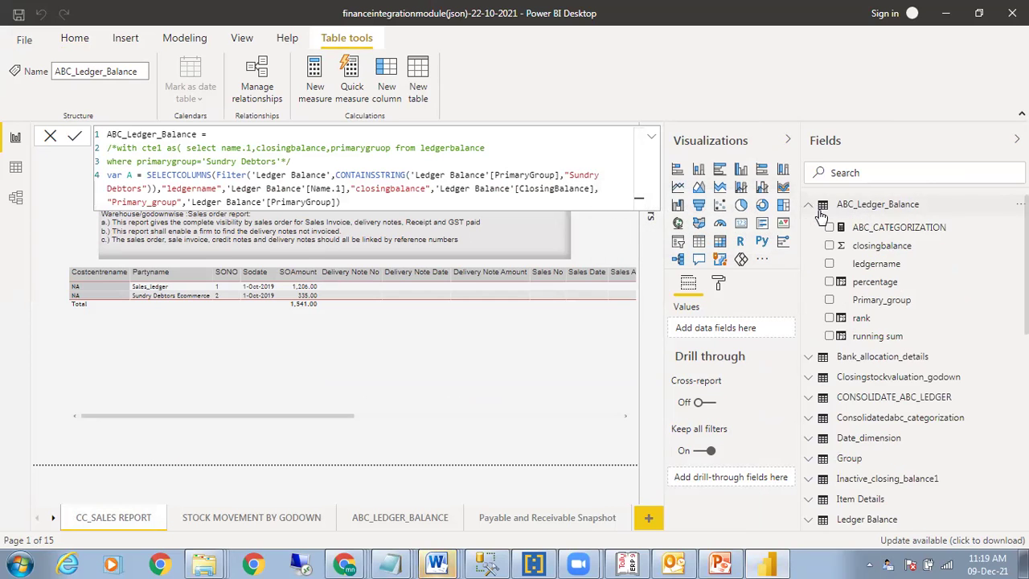
- Add a new report page and place an empty table visual near the middle of it
{"action": "left_click", "coordinate": [648, 518]}
{"action": "left_click", "coordinate": [698, 241]}
{"action": "left_click_drag", "start_coordinate": [118, 201], "coordinate": [446, 327]}
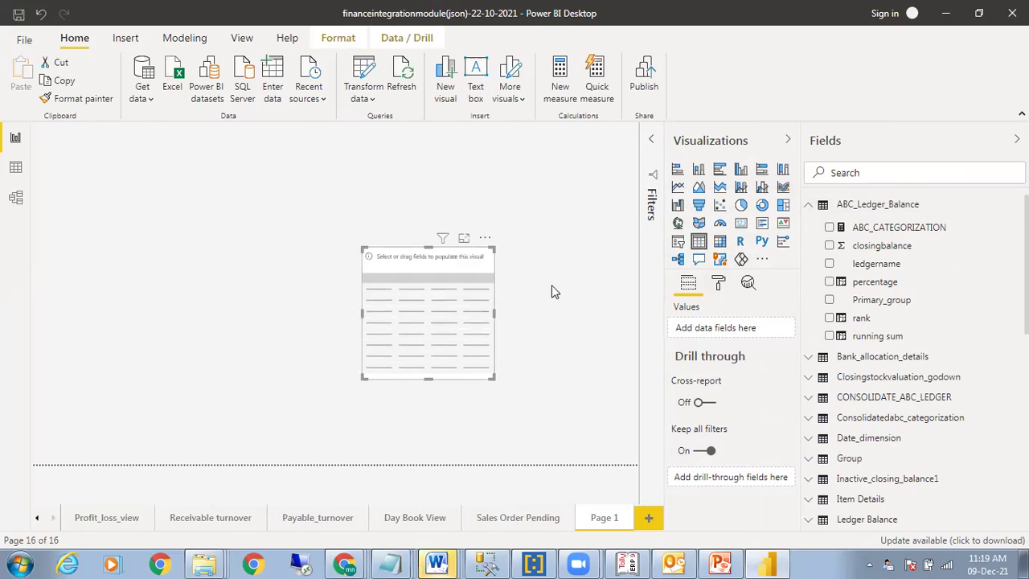
- Fill the table visual with ABC_CATEGORIZATION, ledgername, closingbalance, percentage and Primary_group from ABC_Ledger_Balance
{"action": "left_click", "coordinate": [828, 227]}
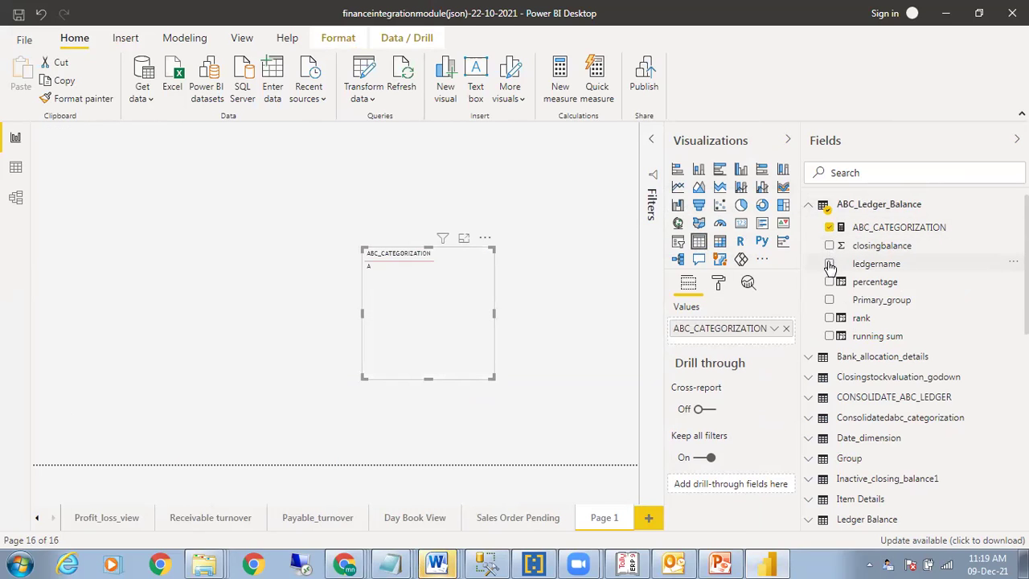
{"action": "left_click", "coordinate": [828, 263]}
{"action": "left_click", "coordinate": [829, 245]}
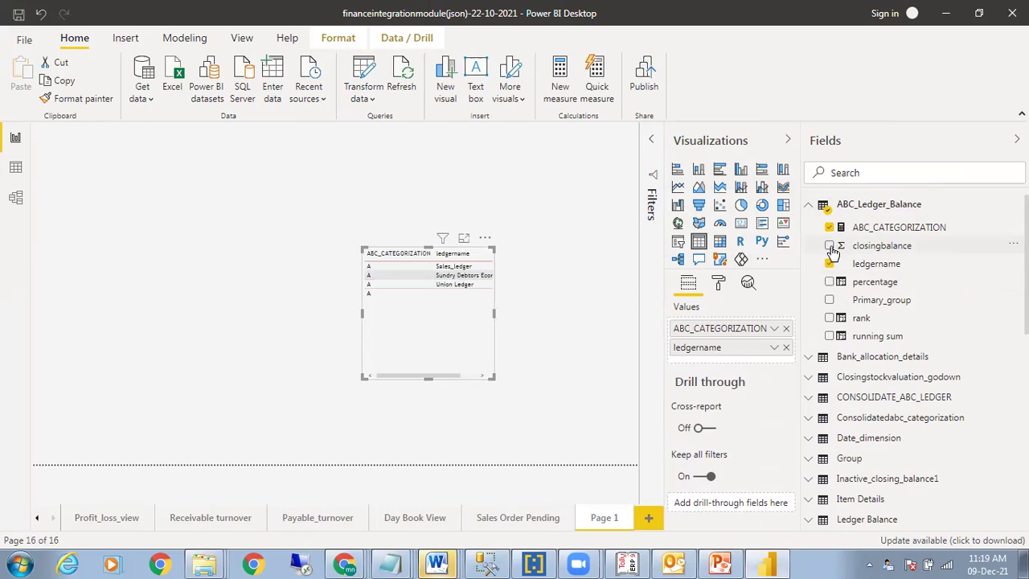
{"action": "left_click", "coordinate": [829, 282]}
{"action": "left_click", "coordinate": [829, 300]}
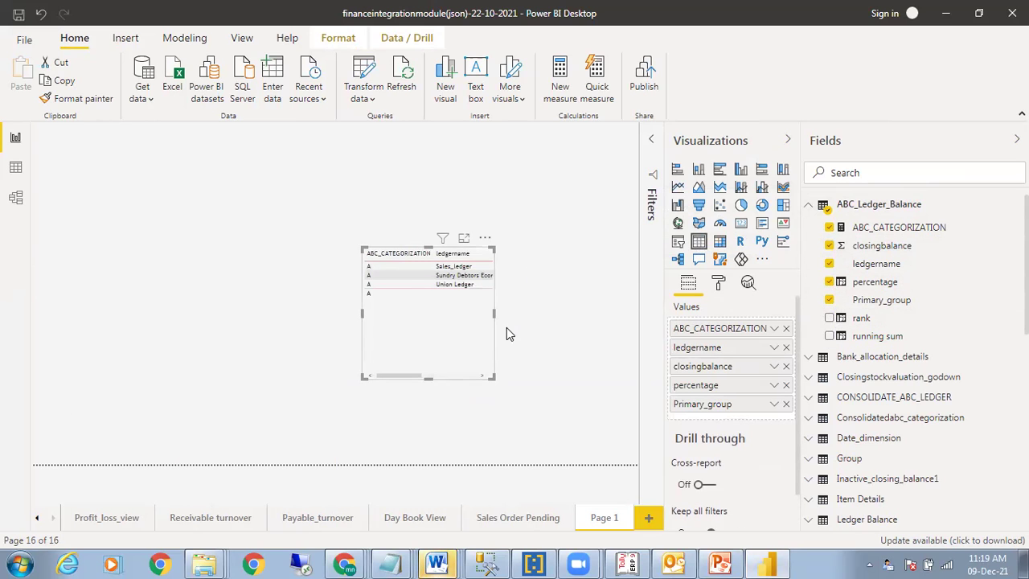
- Expand the VoucherTypes, Voucher Inventory, Stockitembatchinventorydetails, Stockitembatchdetails and Stockgroup tables in turn to examine their fields
{"action": "scroll", "coordinate": [876, 339], "scroll_direction": "down", "scroll_amount": 1}
{"action": "scroll", "coordinate": [908, 361], "scroll_direction": "down", "scroll_amount": 10}
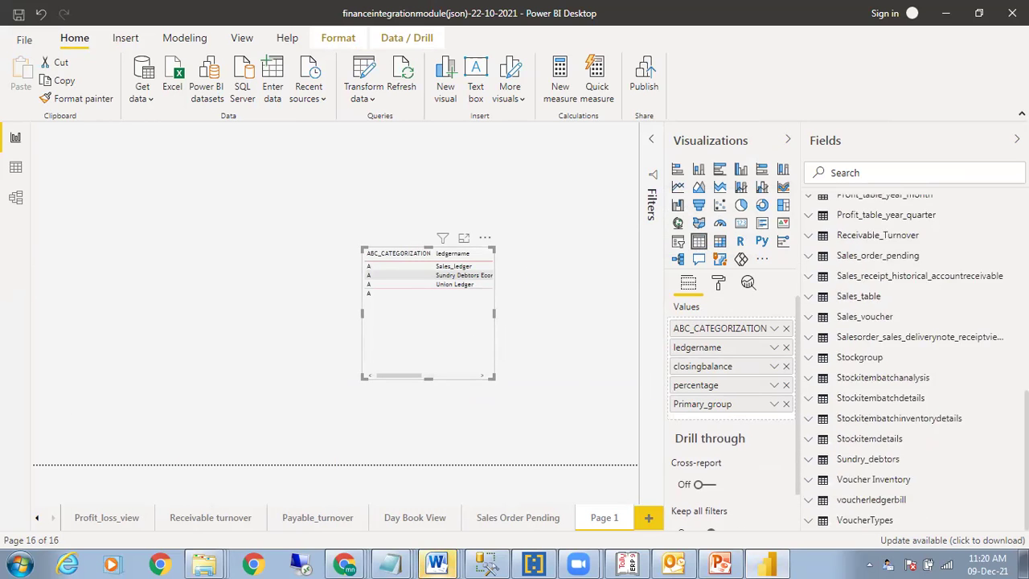
{"action": "left_click", "coordinate": [883, 520]}
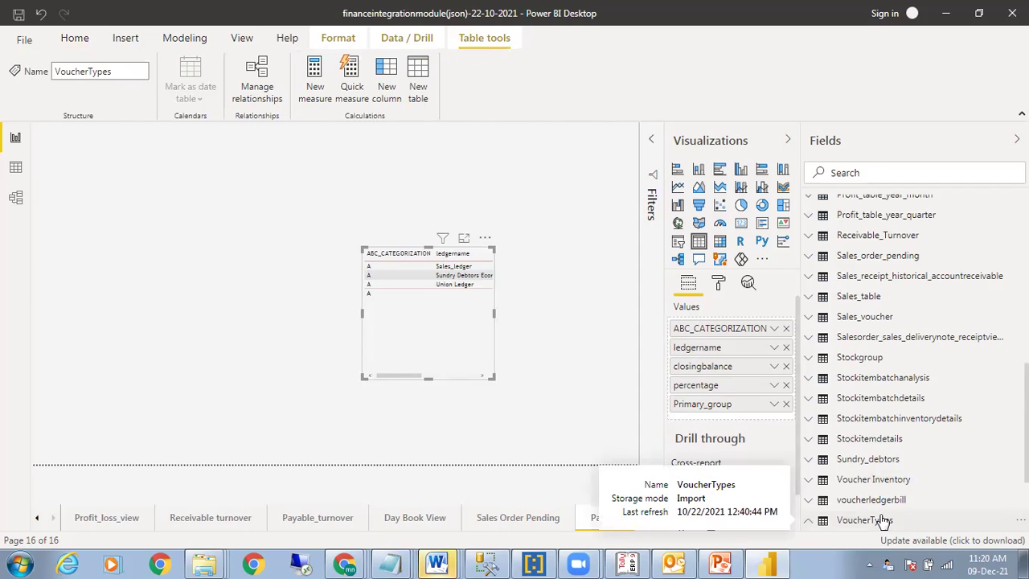
{"action": "left_click", "coordinate": [883, 483]}
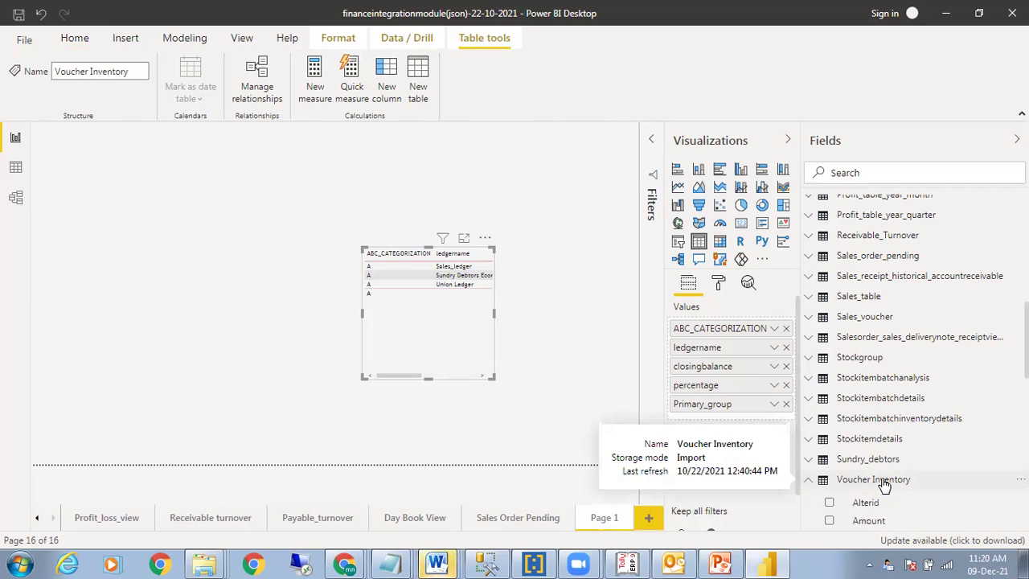
{"action": "left_click", "coordinate": [890, 419]}
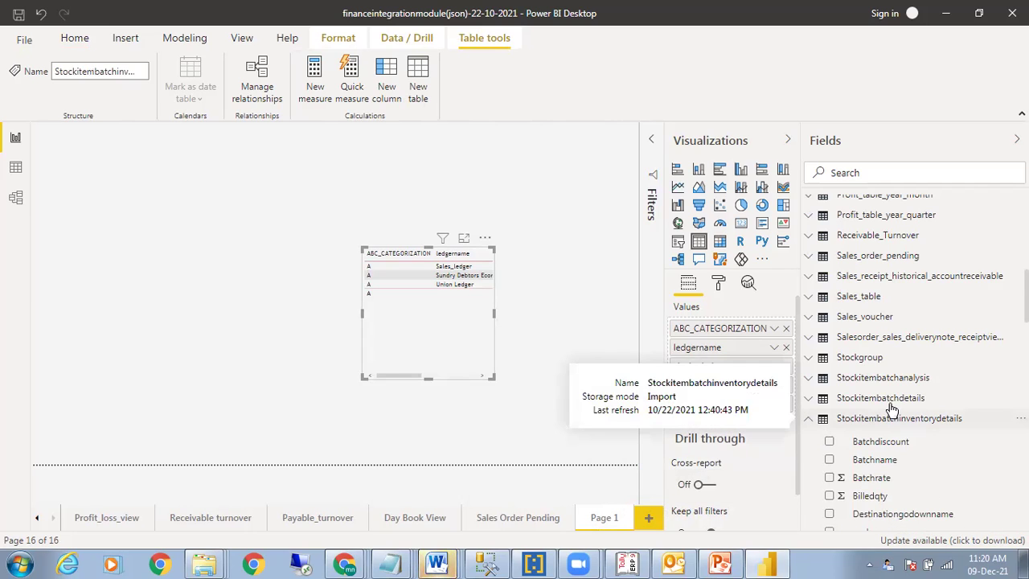
{"action": "left_click", "coordinate": [889, 398]}
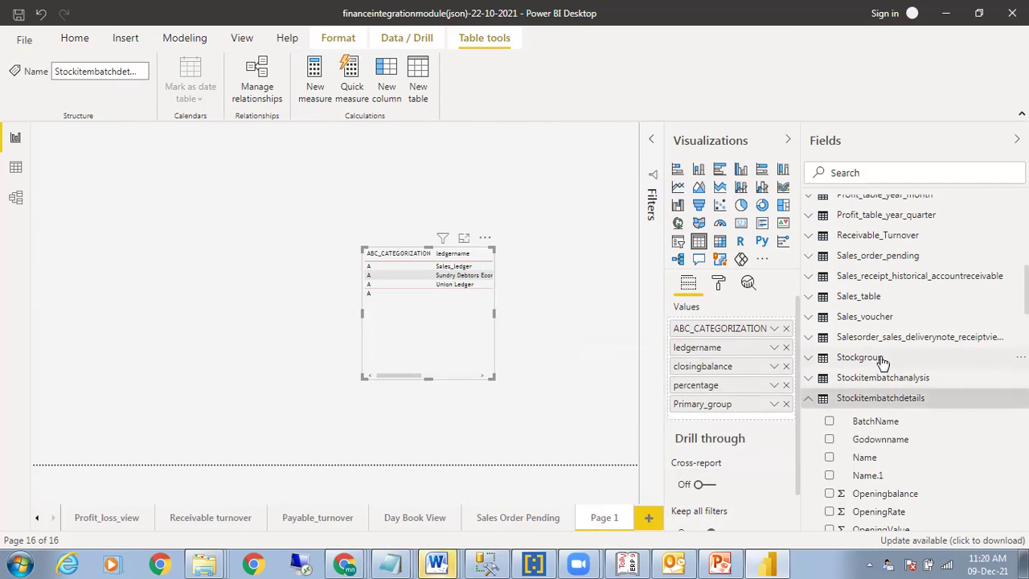
{"action": "left_click", "coordinate": [881, 362]}
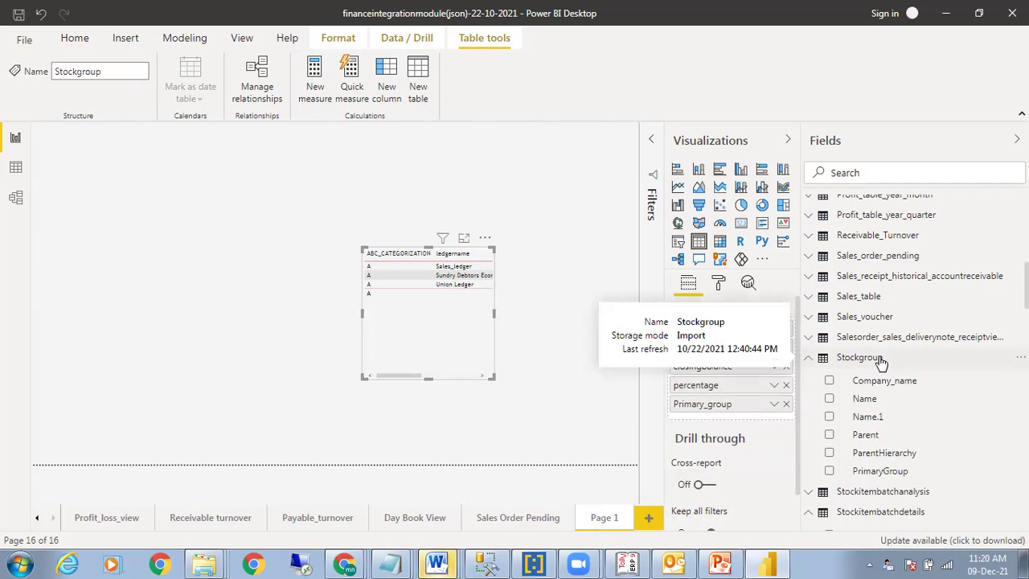
- Move the ledger table visual to the page's left side and place a second, empty table visual near the page's upper middle
{"action": "left_click_drag", "start_coordinate": [436, 329], "coordinate": [154, 338]}
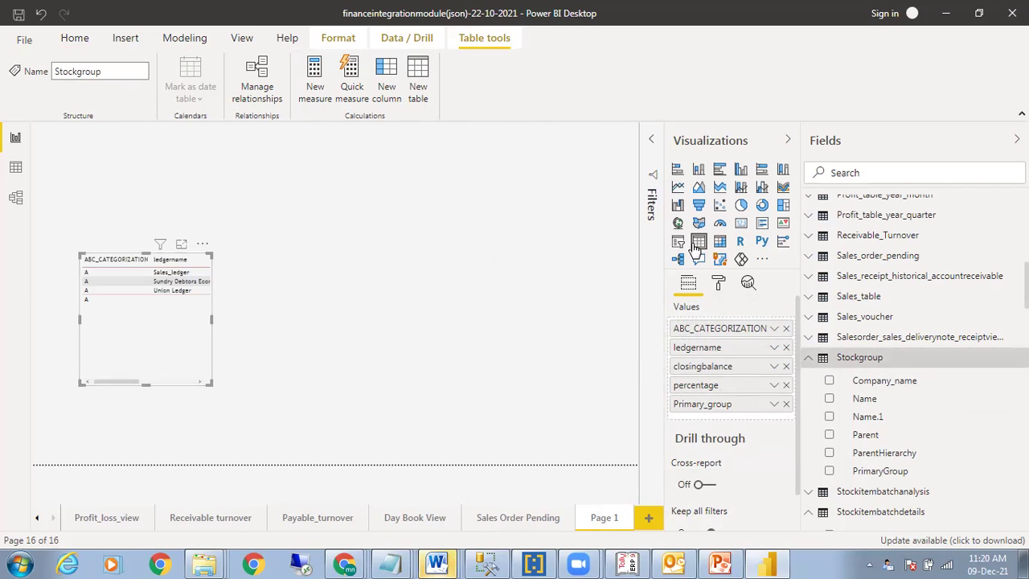
{"action": "left_click", "coordinate": [573, 304]}
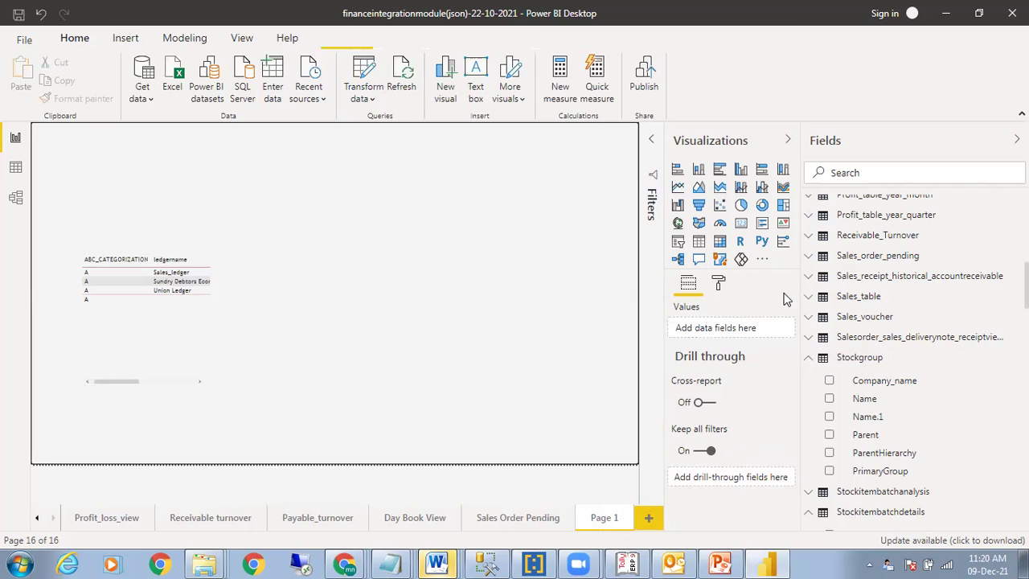
{"action": "left_click", "coordinate": [697, 243]}
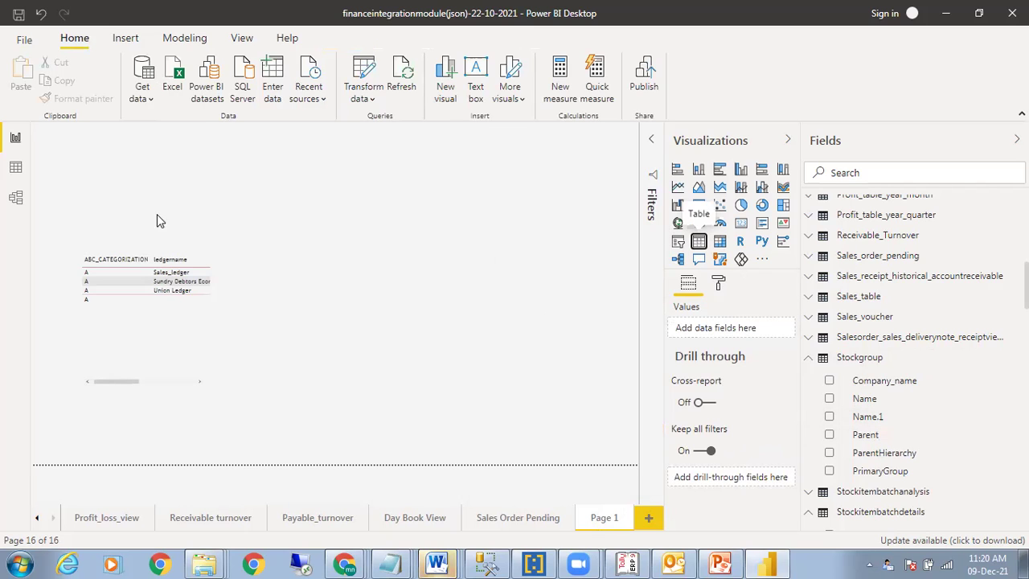
{"action": "left_click_drag", "start_coordinate": [122, 201], "coordinate": [372, 264]}
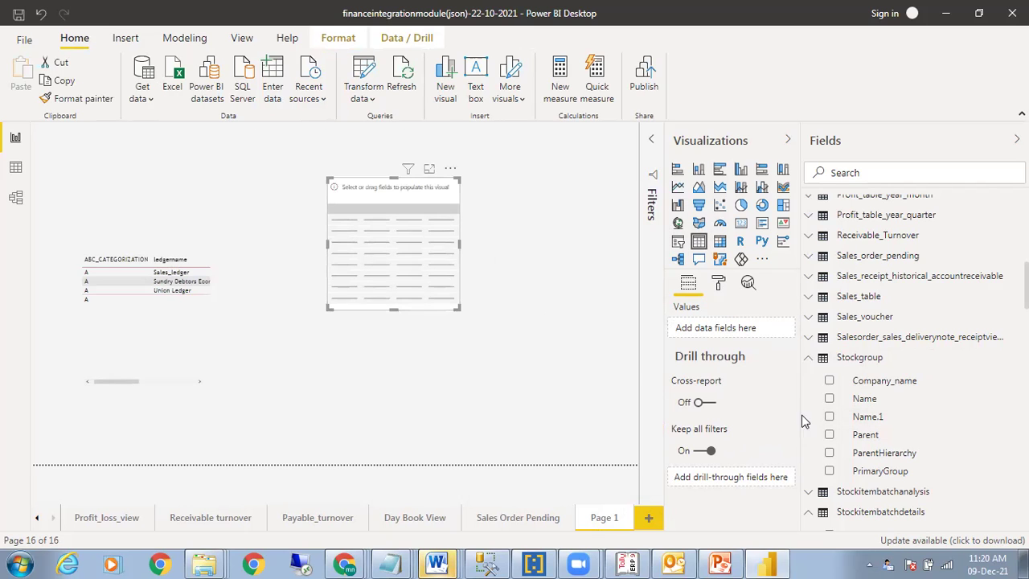
- Fill the second table visual with Company_name, Name.1, Parent, ParentHierarchy and PrimaryGroup from Stockgroup, then collapse that table's field list
{"action": "left_click", "coordinate": [829, 380]}
{"action": "left_click", "coordinate": [829, 417]}
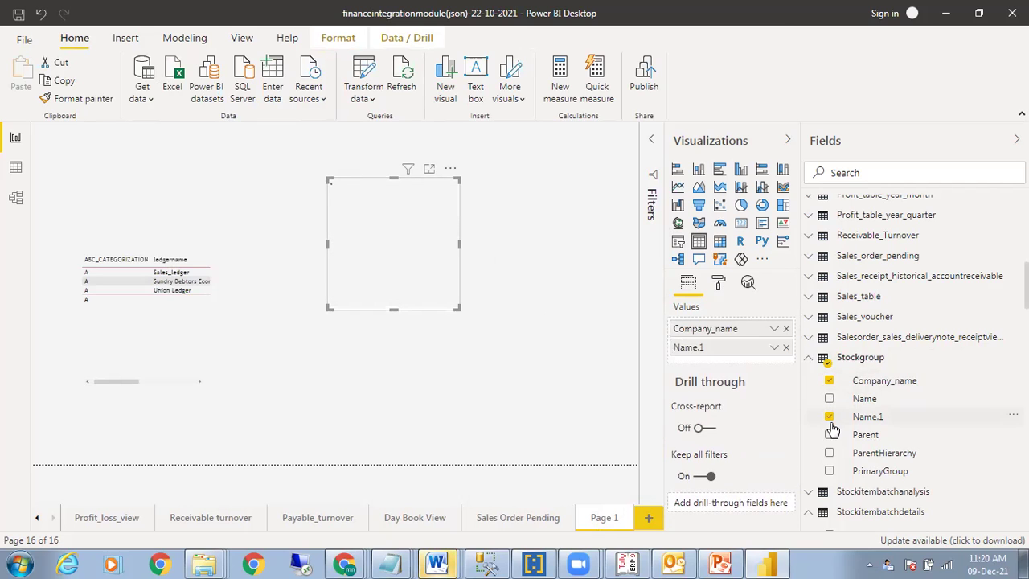
{"action": "left_click", "coordinate": [829, 434]}
{"action": "left_click", "coordinate": [829, 452]}
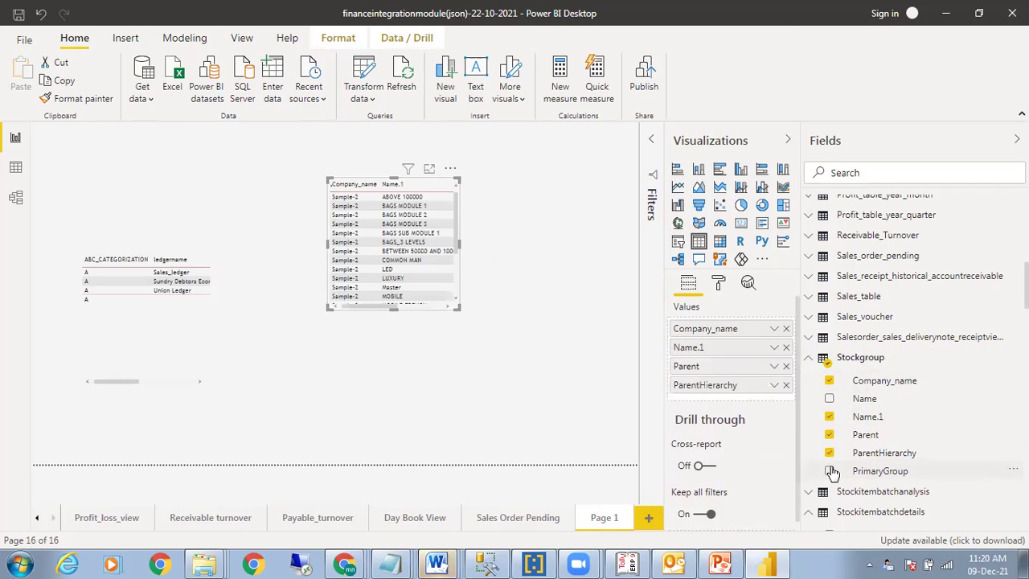
{"action": "left_click", "coordinate": [828, 471]}
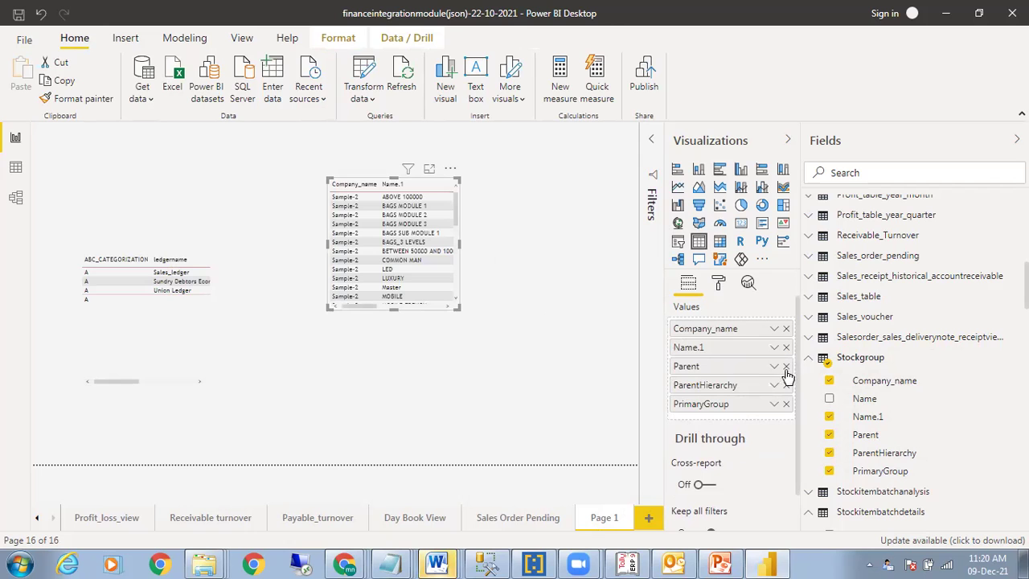
{"action": "left_click", "coordinate": [809, 358]}
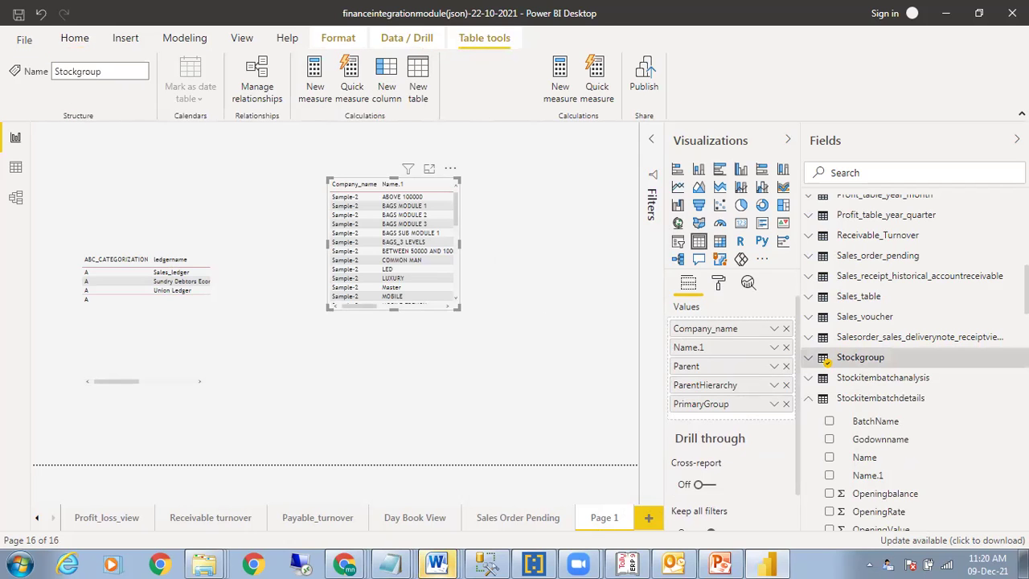
- Expand the LedgerSum table and examine its available fields
{"action": "scroll", "coordinate": [908, 361], "scroll_direction": "up", "scroll_amount": 3}
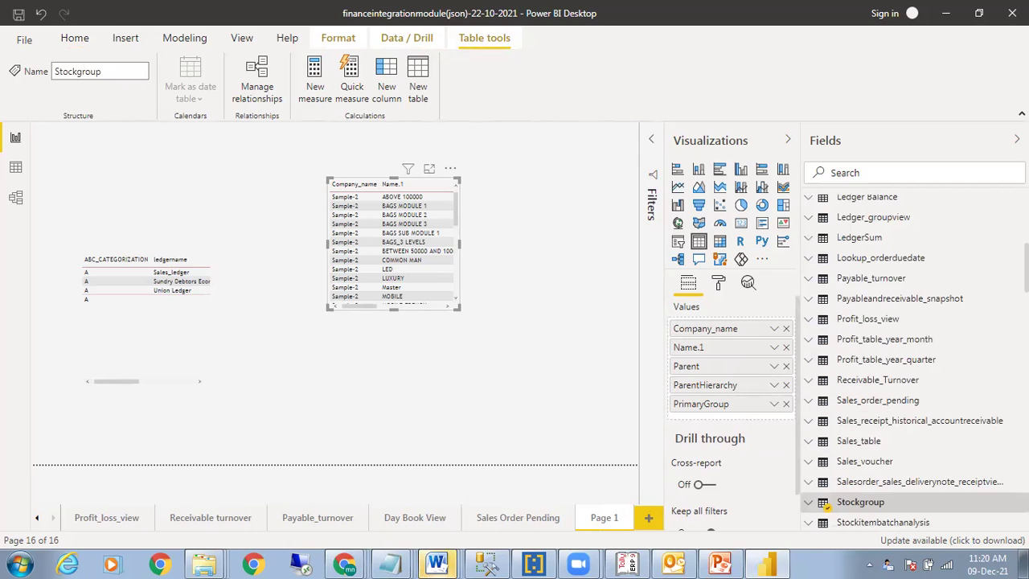
{"action": "left_click", "coordinate": [820, 239]}
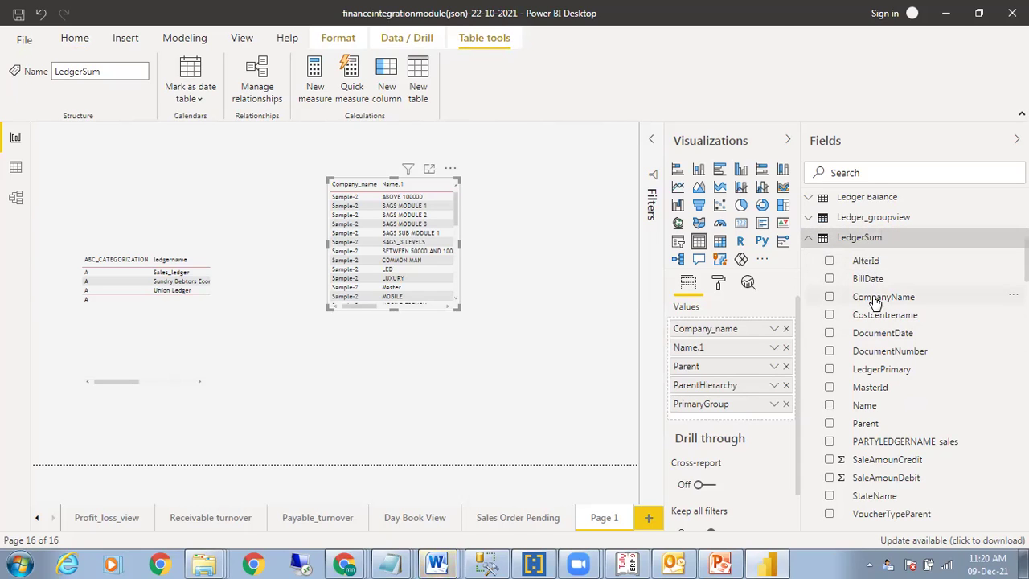
{"action": "left_click", "coordinate": [809, 239]}
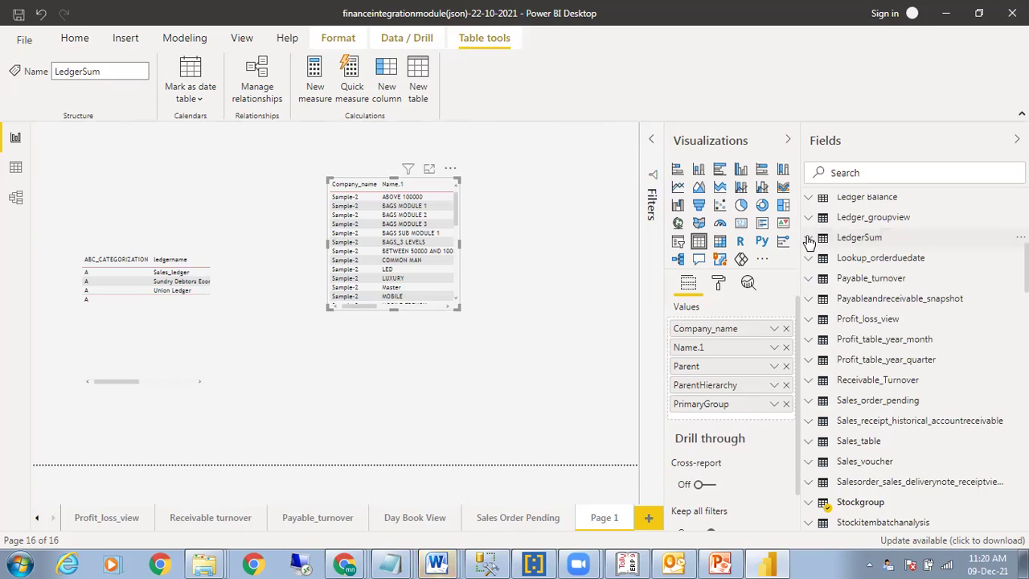
{"action": "left_click", "coordinate": [809, 239]}
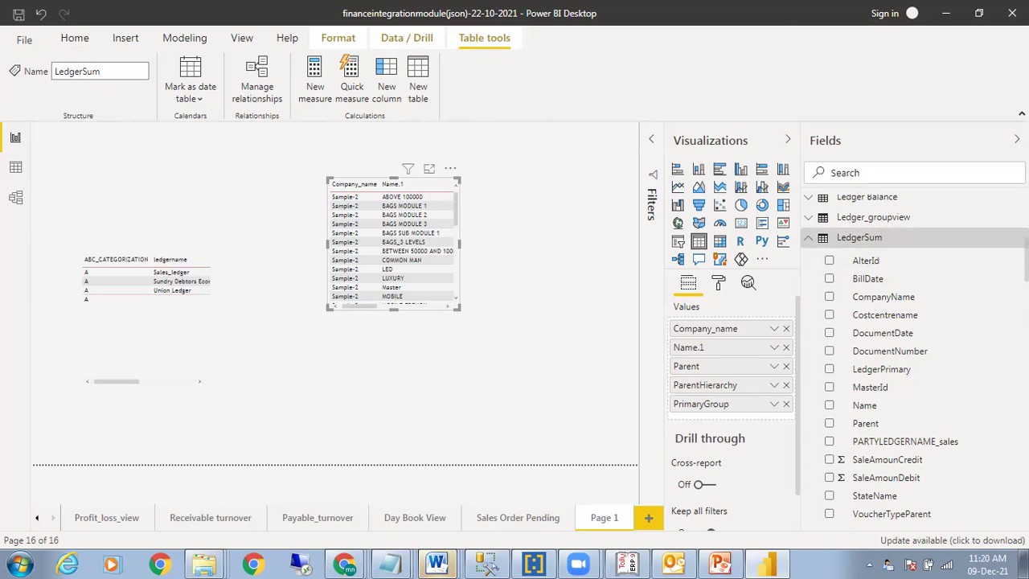
{"action": "scroll", "coordinate": [907, 287], "scroll_direction": "up", "scroll_amount": 3}
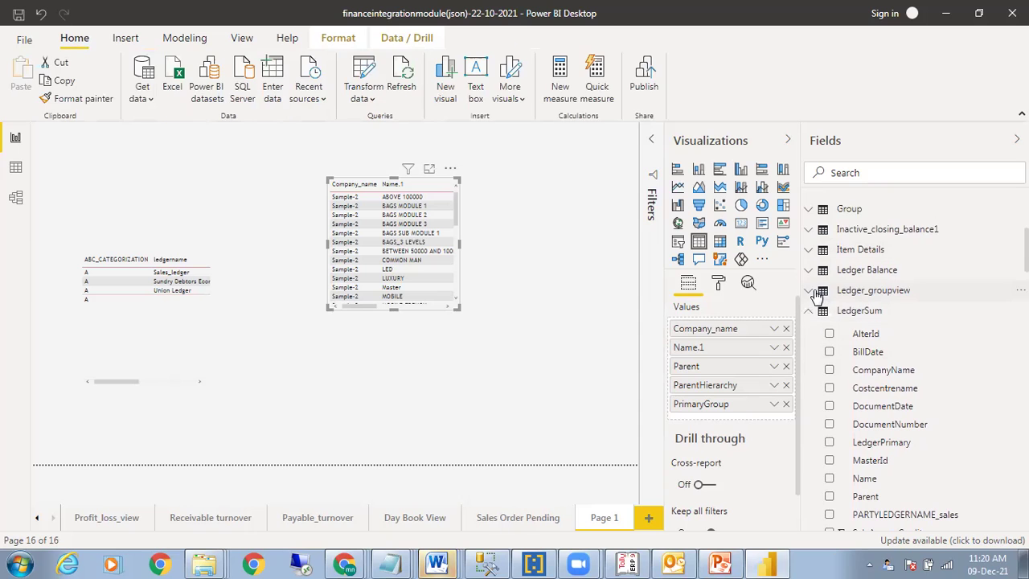
- Expand Ledger_groupview, shift the Stockgroup table visual closer to the ledger table, and place a third, empty table visual on the page's right side
{"action": "left_click", "coordinate": [818, 292]}
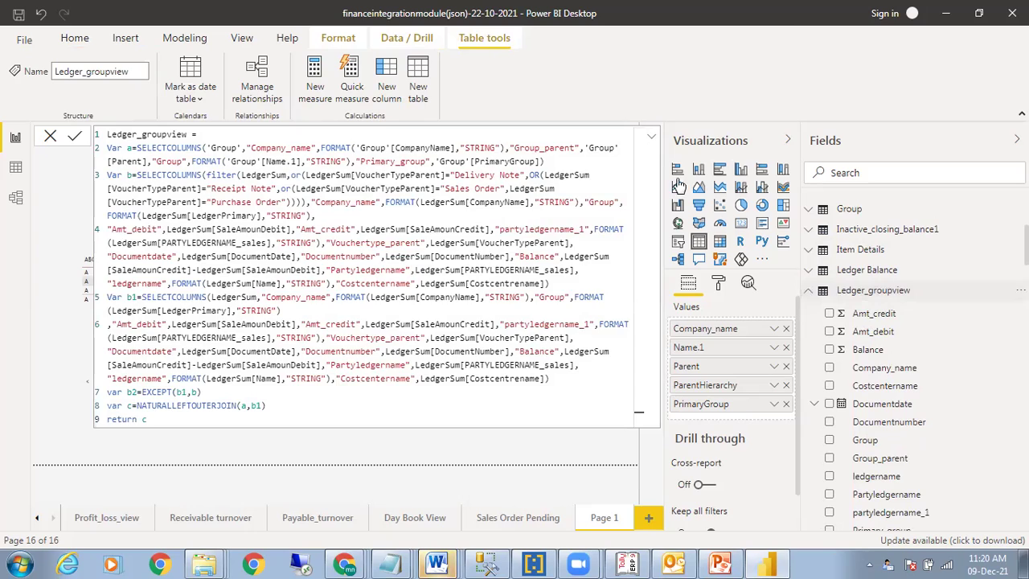
{"action": "left_click", "coordinate": [833, 336]}
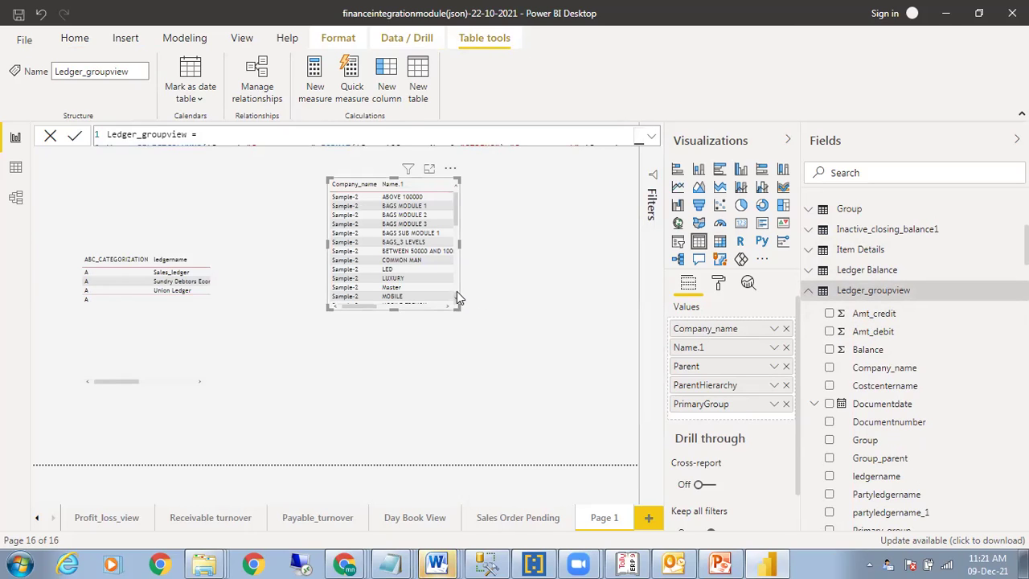
{"action": "left_click_drag", "start_coordinate": [451, 303], "coordinate": [366, 334]}
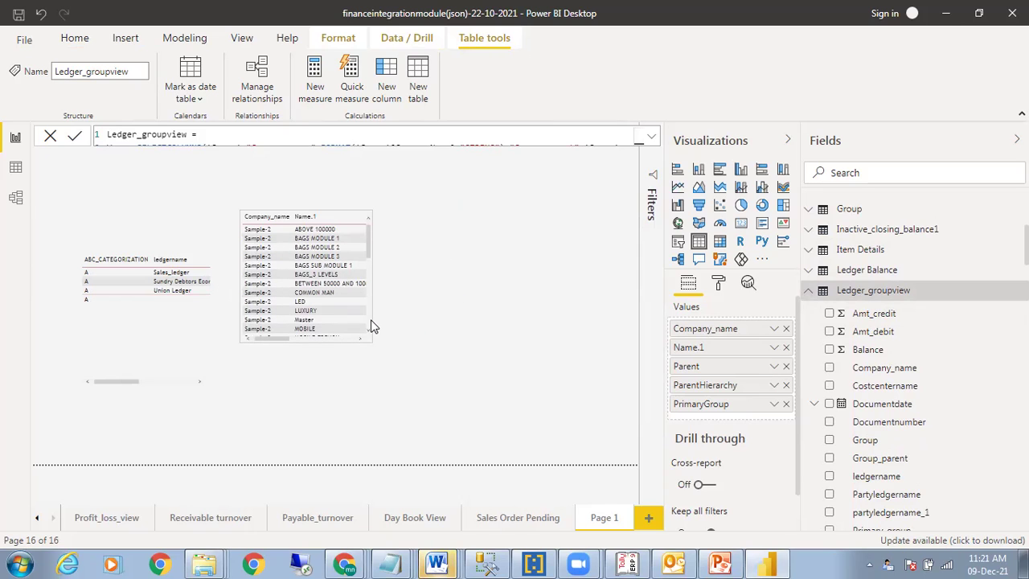
{"action": "key", "text": "Escape"}
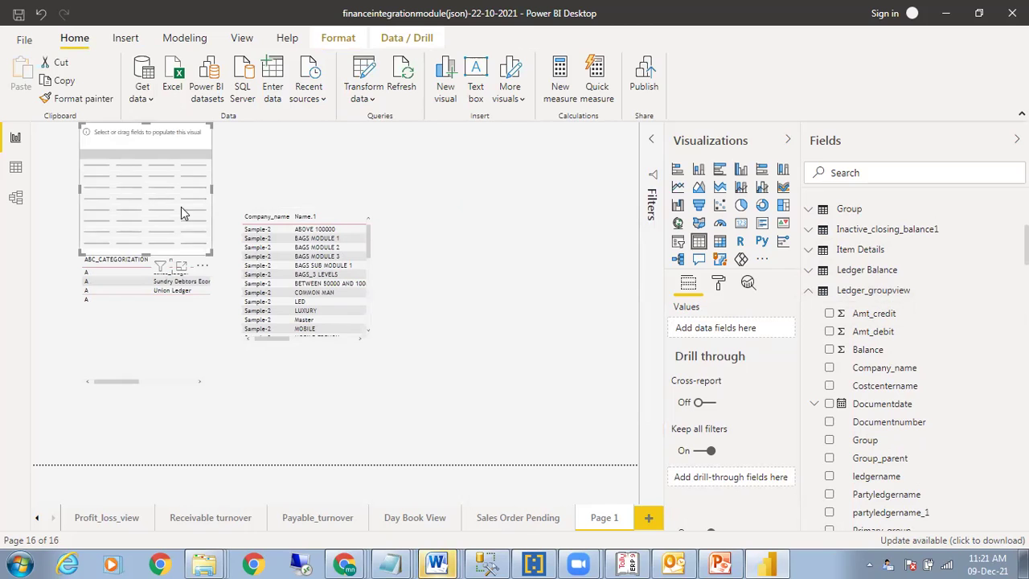
{"action": "left_click_drag", "start_coordinate": [181, 209], "coordinate": [517, 266]}
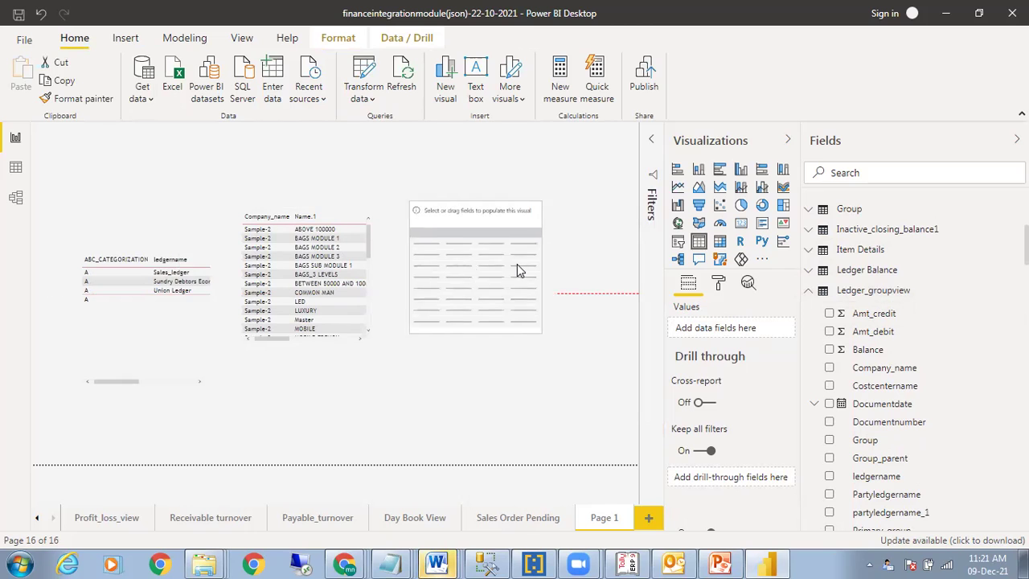
- Fill the third table visual from Ledger_groupview with Amt_credit, Amt_debit, Balance, Company_name, Costcentername, Documentnumber, Group, Group_parent, Partyledgername and partyledgername_1, then collapse that table's field list
{"action": "left_click", "coordinate": [829, 331]}
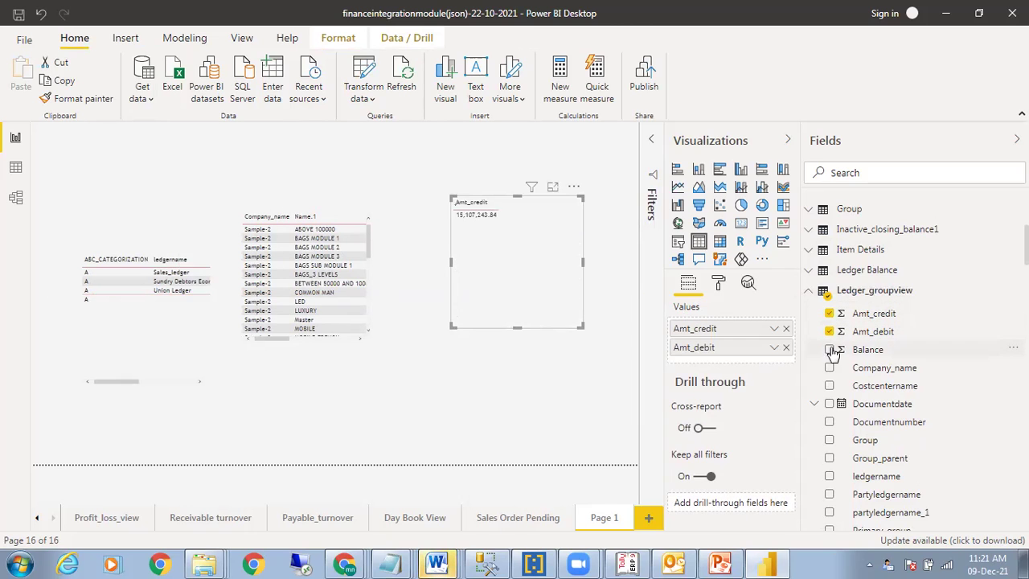
{"action": "left_click", "coordinate": [830, 350]}
{"action": "left_click", "coordinate": [830, 367]}
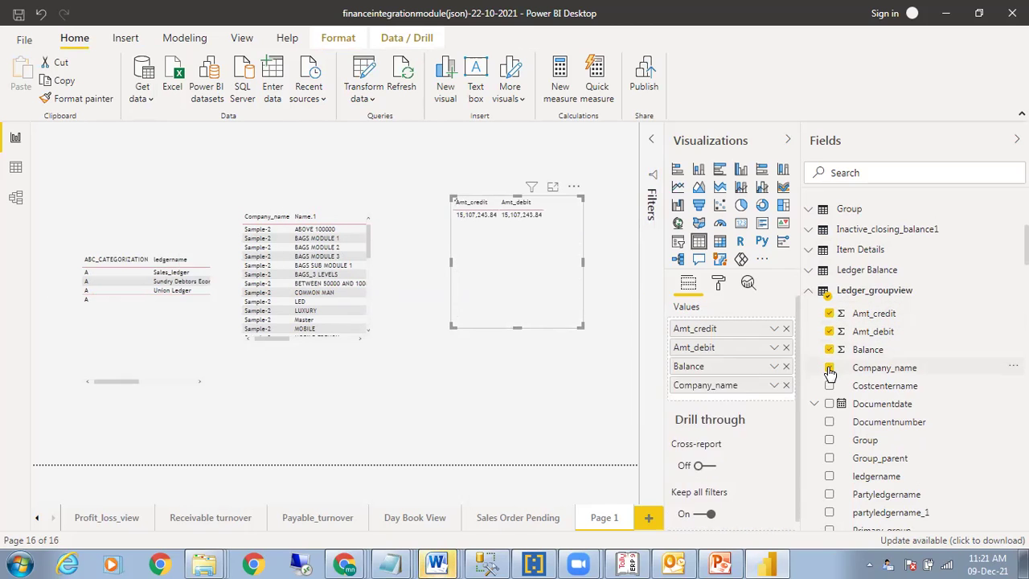
{"action": "left_click", "coordinate": [830, 386]}
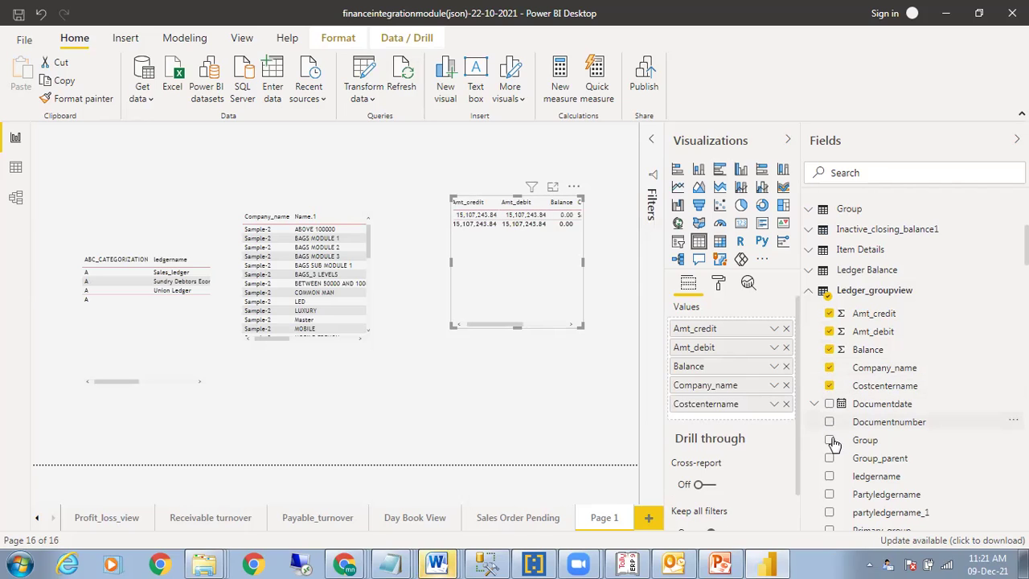
{"action": "left_click", "coordinate": [829, 422]}
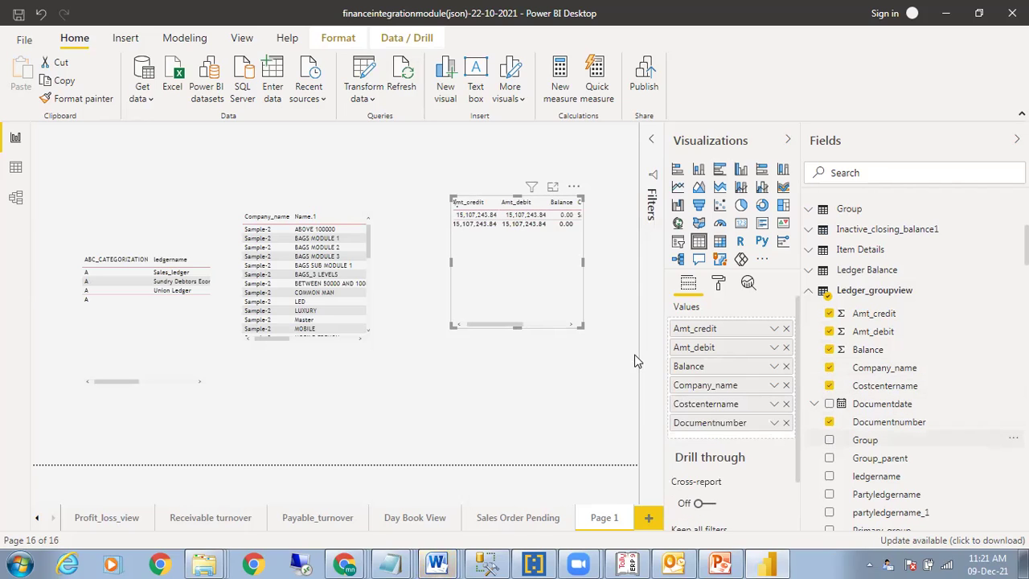
{"action": "left_click", "coordinate": [829, 440]}
{"action": "left_click", "coordinate": [829, 458]}
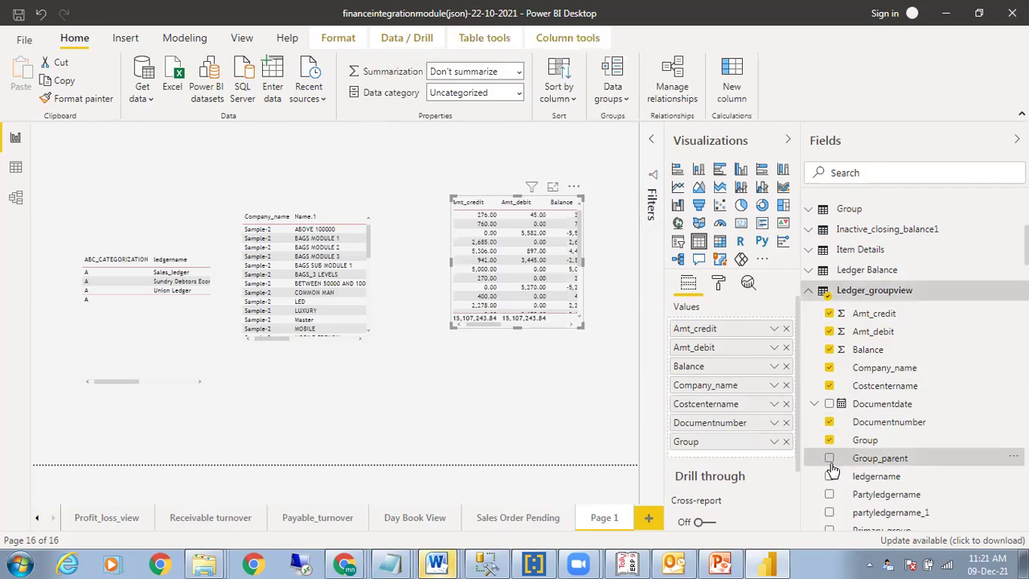
{"action": "left_click", "coordinate": [830, 513]}
{"action": "left_click", "coordinate": [876, 292]}
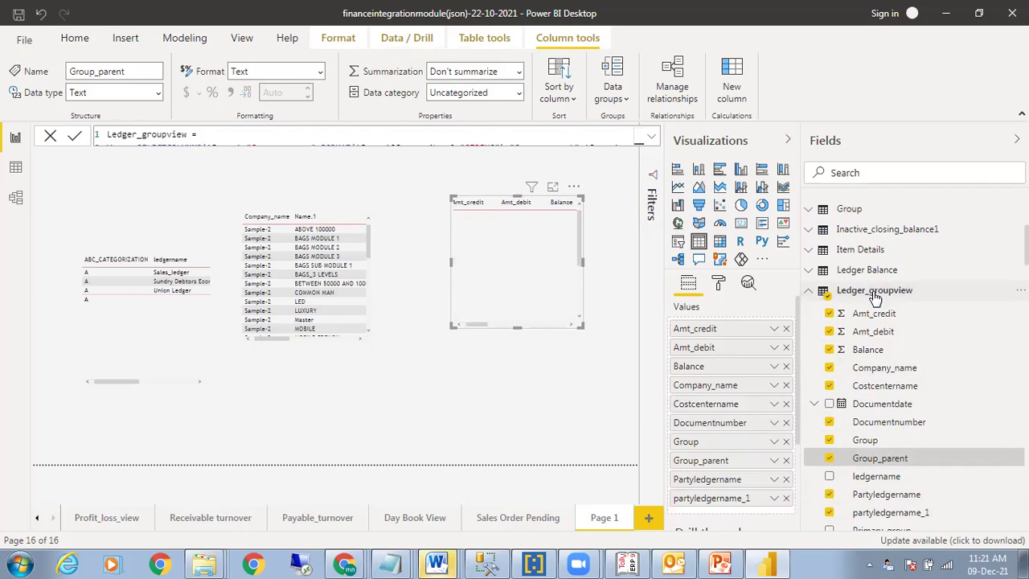
{"action": "left_click", "coordinate": [810, 292]}
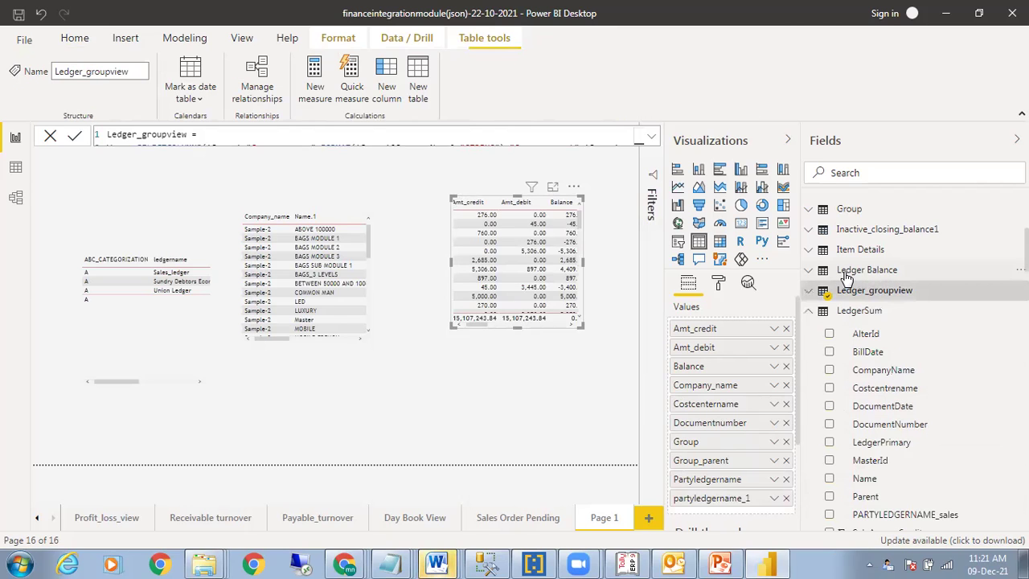
- Expand the Ledger Balance, Item Details and Group tables in turn to examine their fields
{"action": "left_click", "coordinate": [844, 276]}
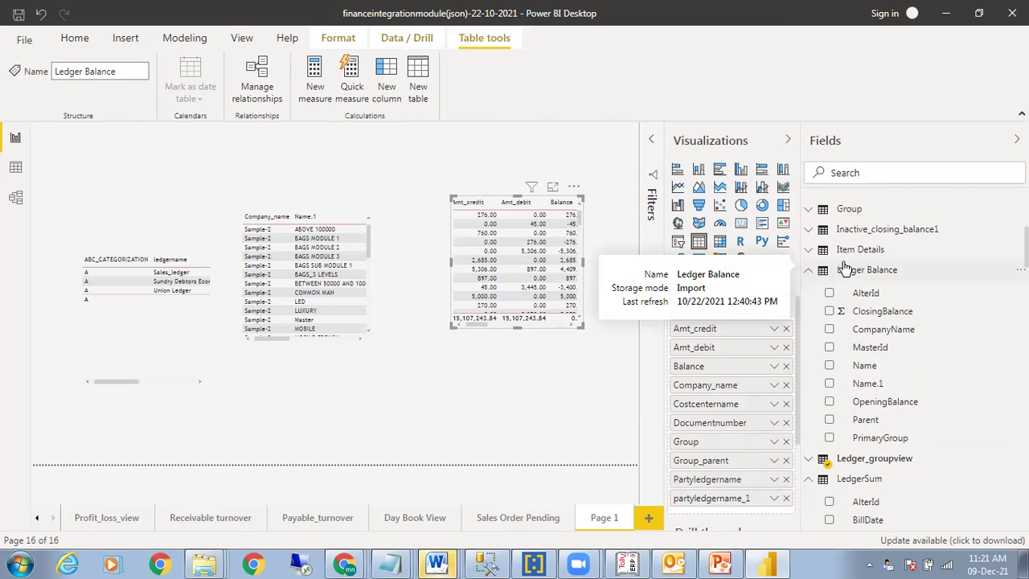
{"action": "left_click", "coordinate": [848, 254]}
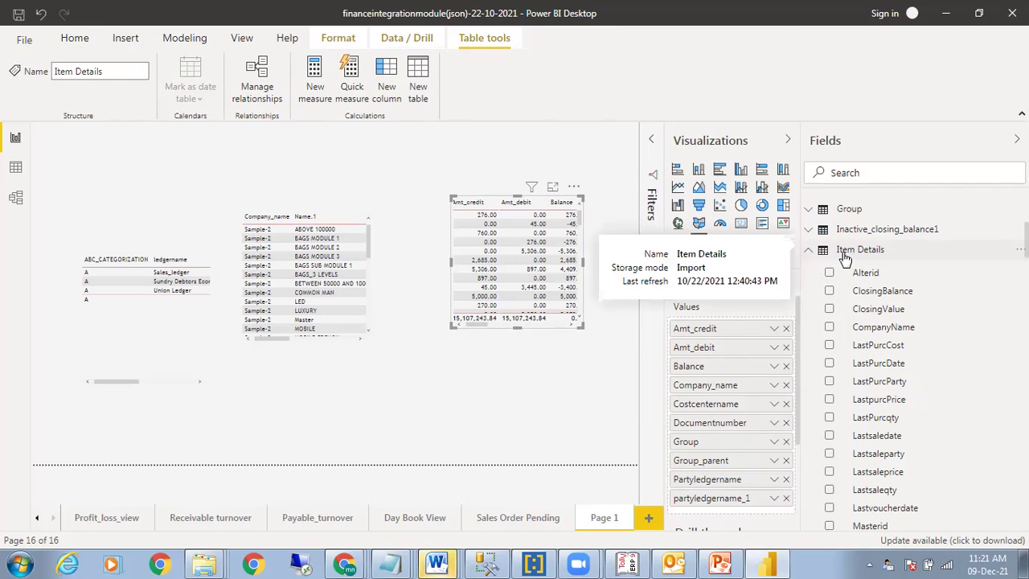
{"action": "left_click", "coordinate": [849, 208]}
{"action": "scroll", "coordinate": [884, 289], "scroll_direction": "up", "scroll_amount": 2}
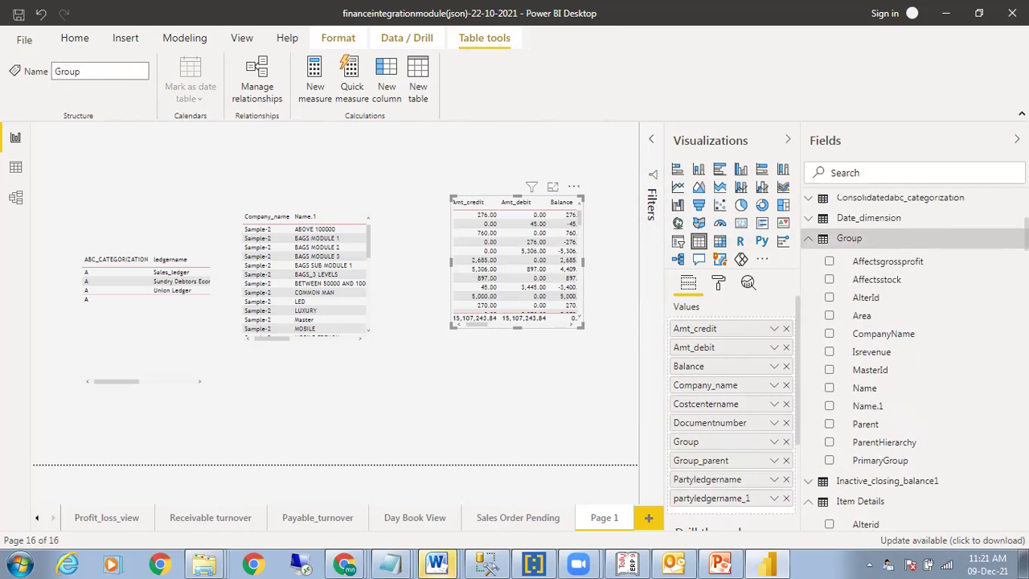
{"action": "scroll", "coordinate": [884, 289], "scroll_direction": "up", "scroll_amount": 1}
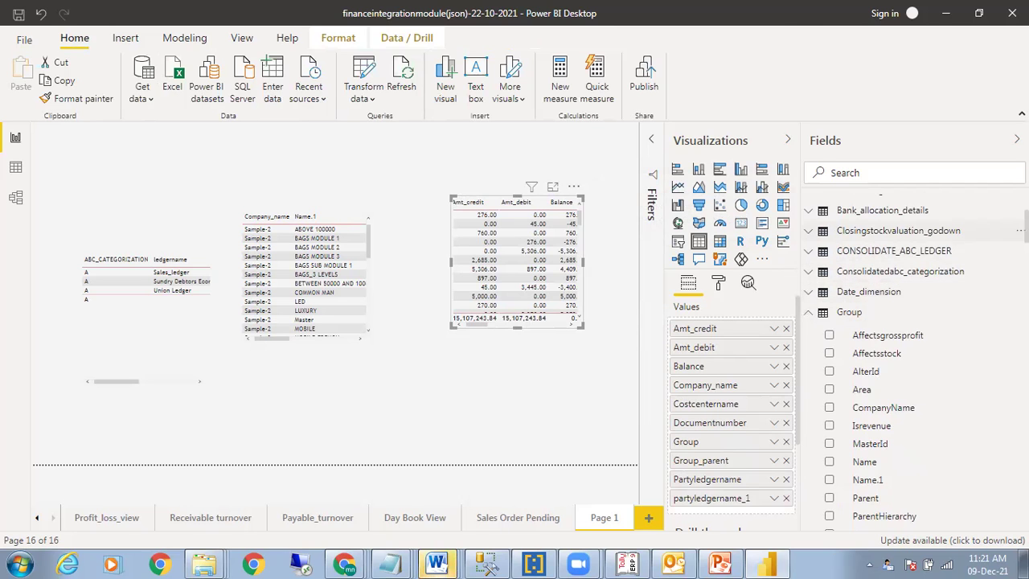
- Expand the voucherledgerbill table and examine its bill-related fields
{"action": "scroll", "coordinate": [909, 362], "scroll_direction": "down", "scroll_amount": 4}
{"action": "scroll", "coordinate": [908, 362], "scroll_direction": "down", "scroll_amount": 15}
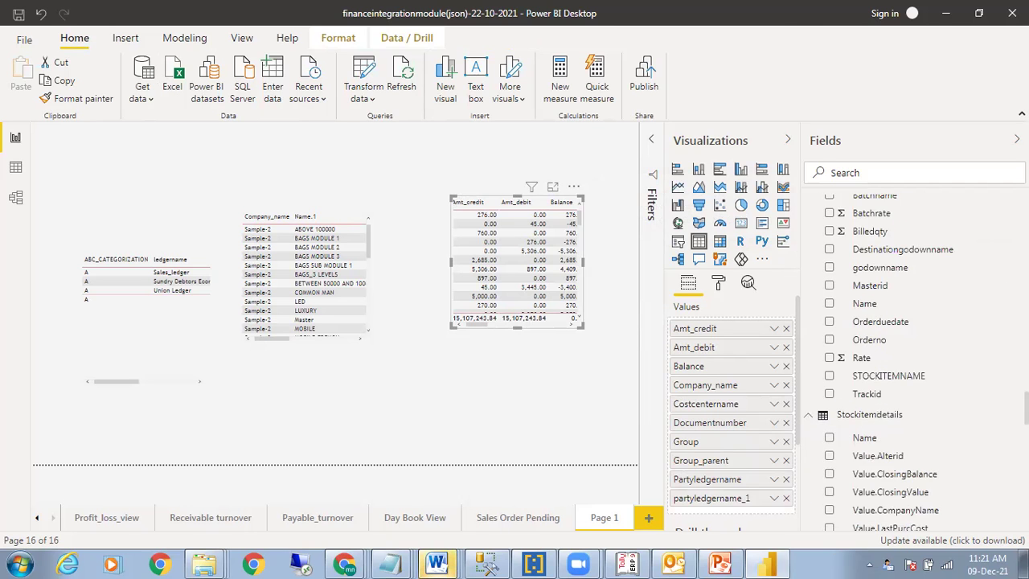
{"action": "scroll", "coordinate": [884, 362], "scroll_direction": "down", "scroll_amount": 10}
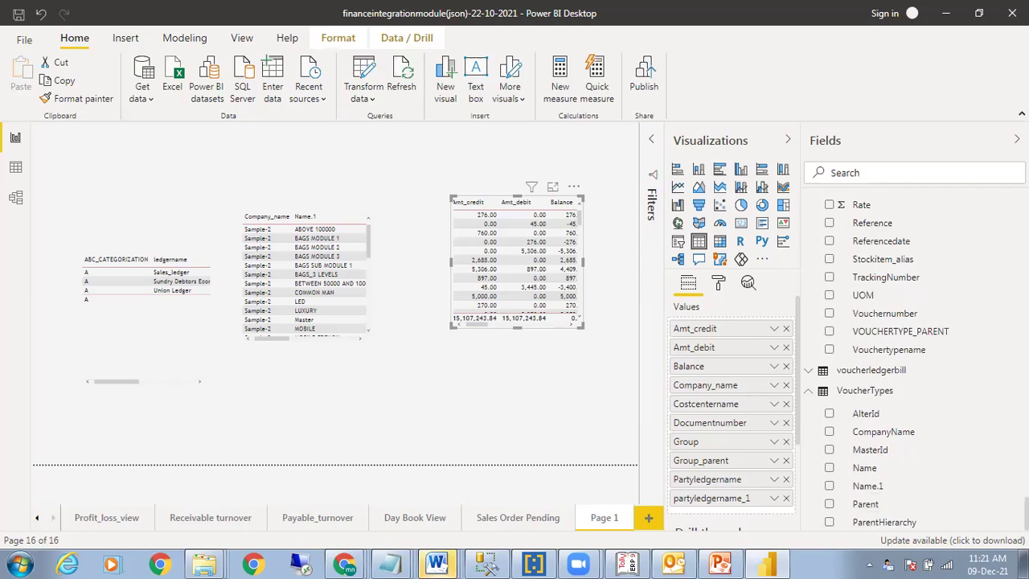
{"action": "left_click", "coordinate": [808, 371]}
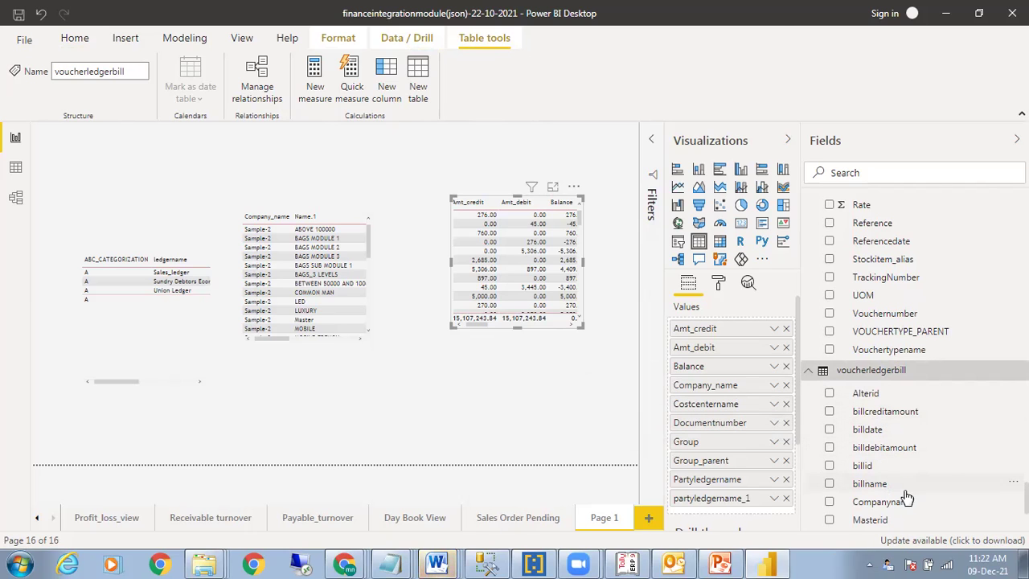
{"action": "scroll", "coordinate": [917, 354], "scroll_direction": "down", "scroll_amount": 3}
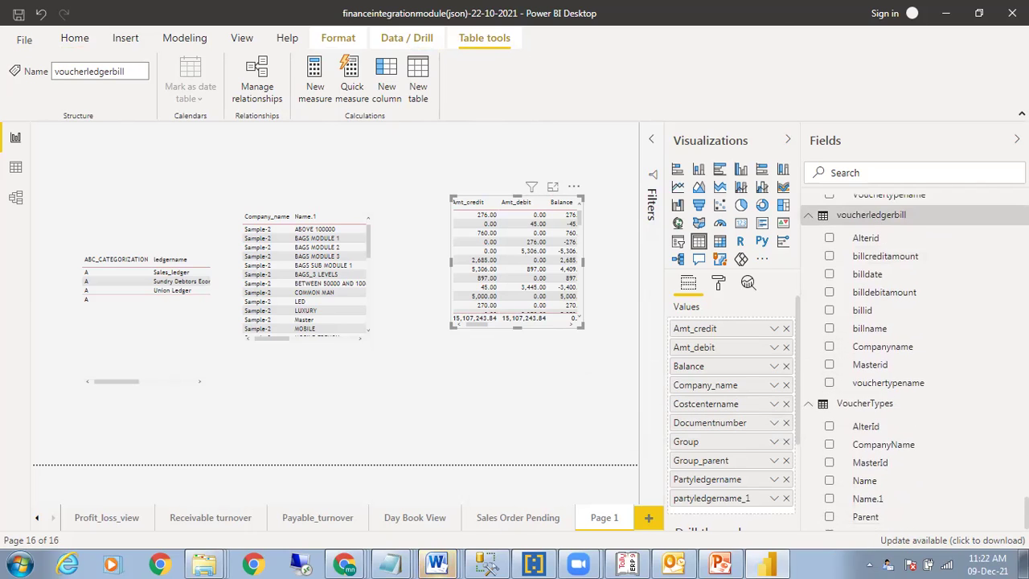
- Expand the Stockitembatchanalysis table and examine its batch and ABC categorization fields
{"action": "scroll", "coordinate": [916, 354], "scroll_direction": "up", "scroll_amount": 4}
{"action": "scroll", "coordinate": [916, 361], "scroll_direction": "up", "scroll_amount": 8}
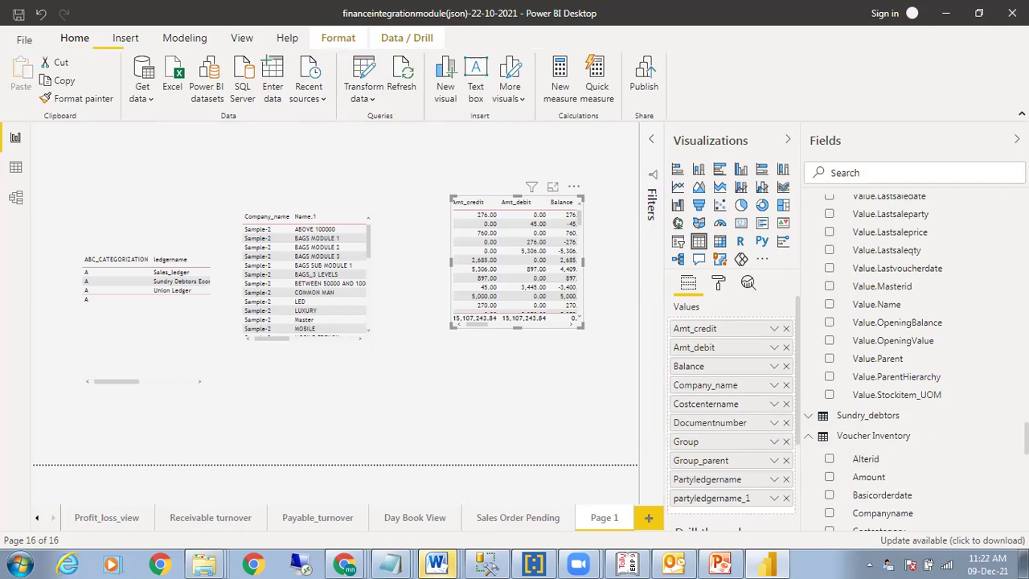
{"action": "scroll", "coordinate": [826, 441], "scroll_direction": "up", "scroll_amount": 4}
{"action": "scroll", "coordinate": [916, 362], "scroll_direction": "up", "scroll_amount": 10}
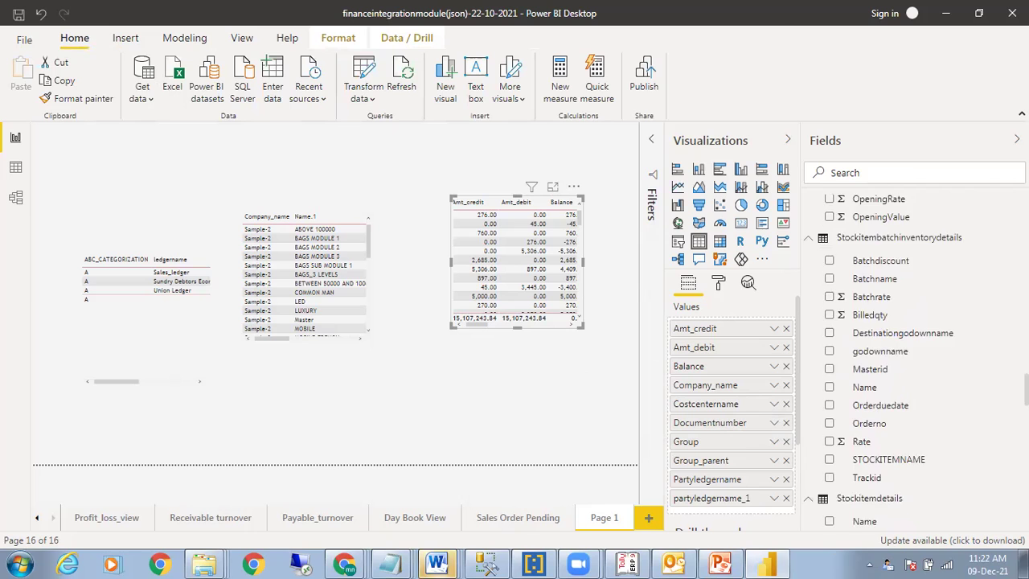
{"action": "scroll", "coordinate": [903, 361], "scroll_direction": "up", "scroll_amount": 2}
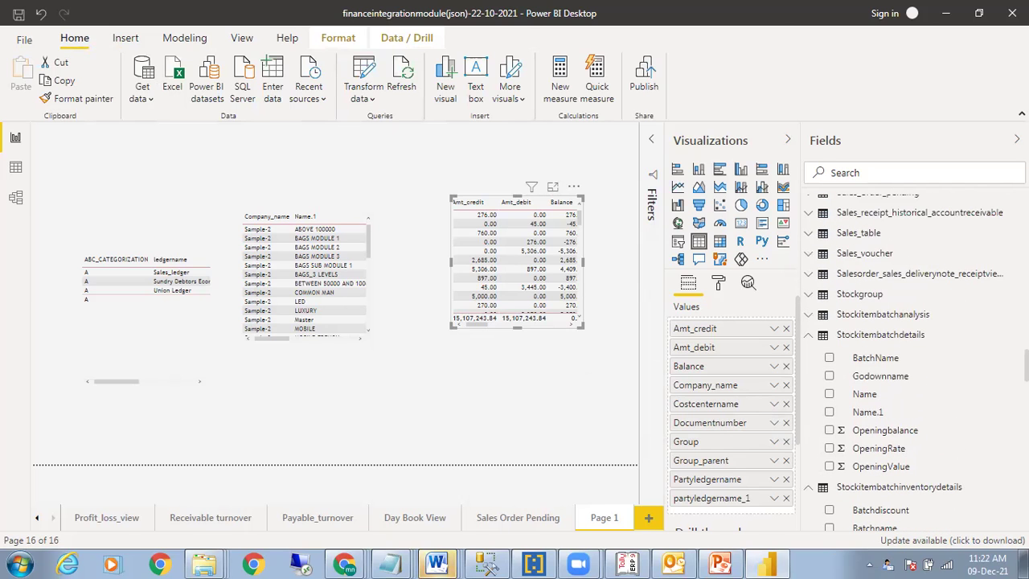
{"action": "left_click", "coordinate": [807, 319]}
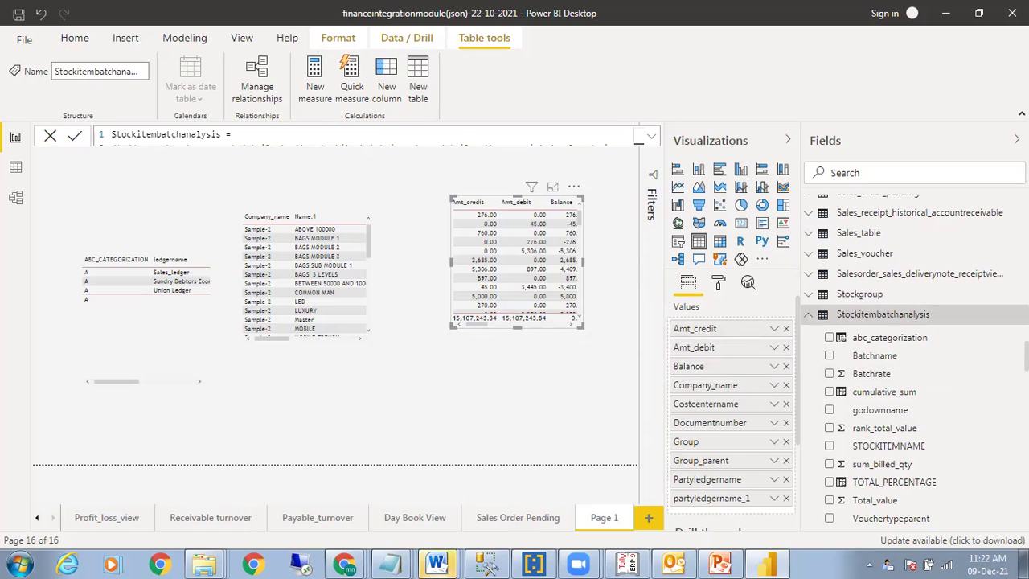
- Expand the Closingstockvaluation_godown table to examine its closing stock fields, then collapse it
{"action": "scroll", "coordinate": [916, 361], "scroll_direction": "up", "scroll_amount": 15}
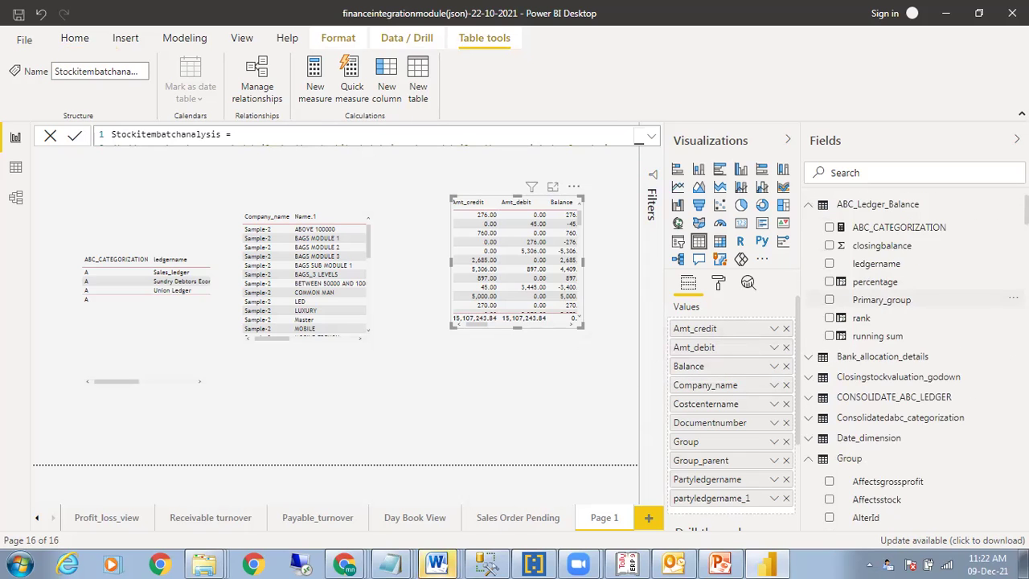
{"action": "key", "text": "Escape"}
{"action": "scroll", "coordinate": [871, 294], "scroll_direction": "down", "scroll_amount": 5}
{"action": "scroll", "coordinate": [870, 294], "scroll_direction": "up", "scroll_amount": 3}
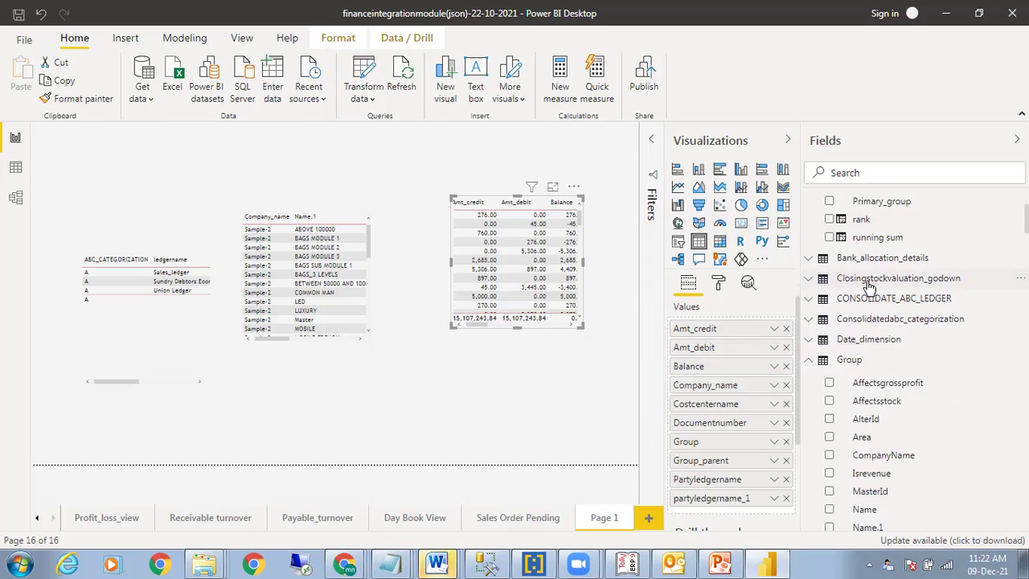
{"action": "left_click", "coordinate": [868, 282]}
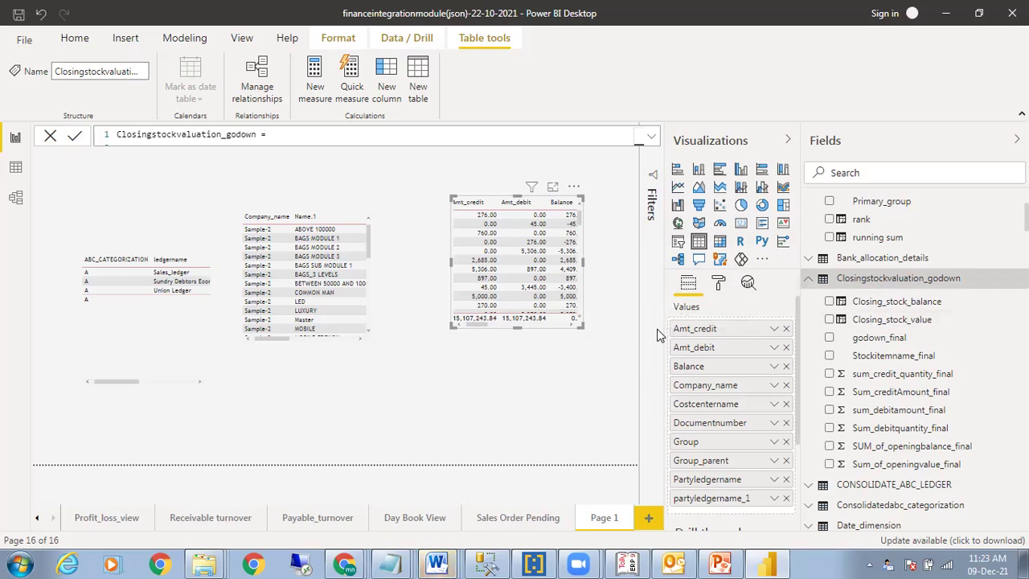
{"action": "left_click", "coordinate": [810, 281]}
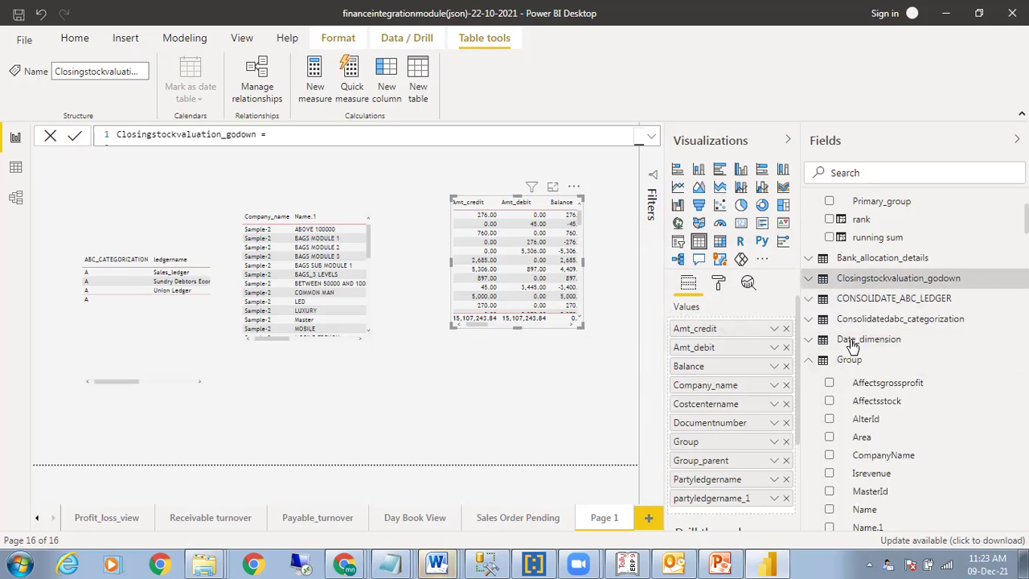
- Examine the fields of the CONSOLIDATE_ABC_LEDGER and Date_dimension tables, collapsing each one after viewing
{"action": "left_click", "coordinate": [862, 300]}
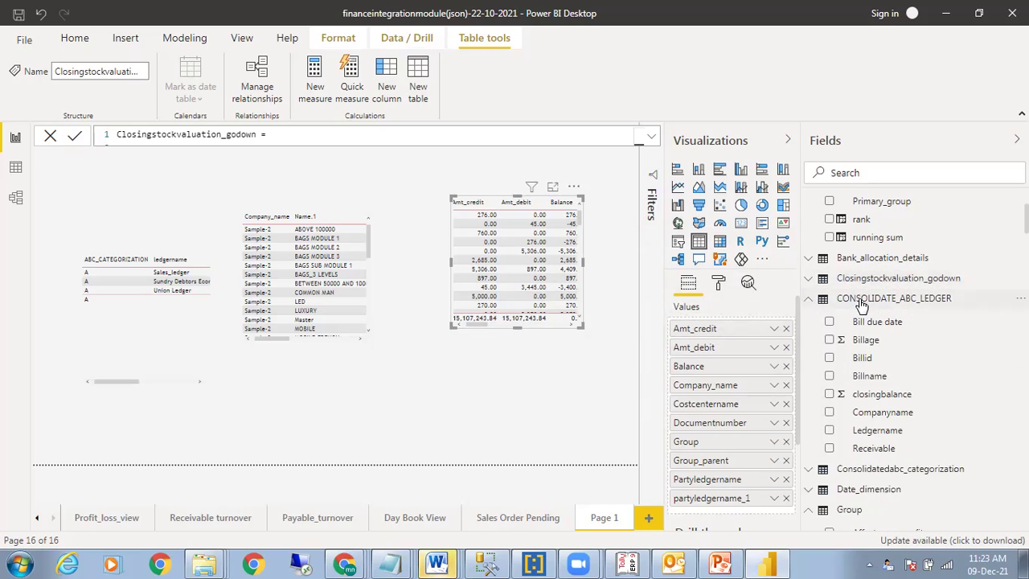
{"action": "left_click", "coordinate": [808, 301]}
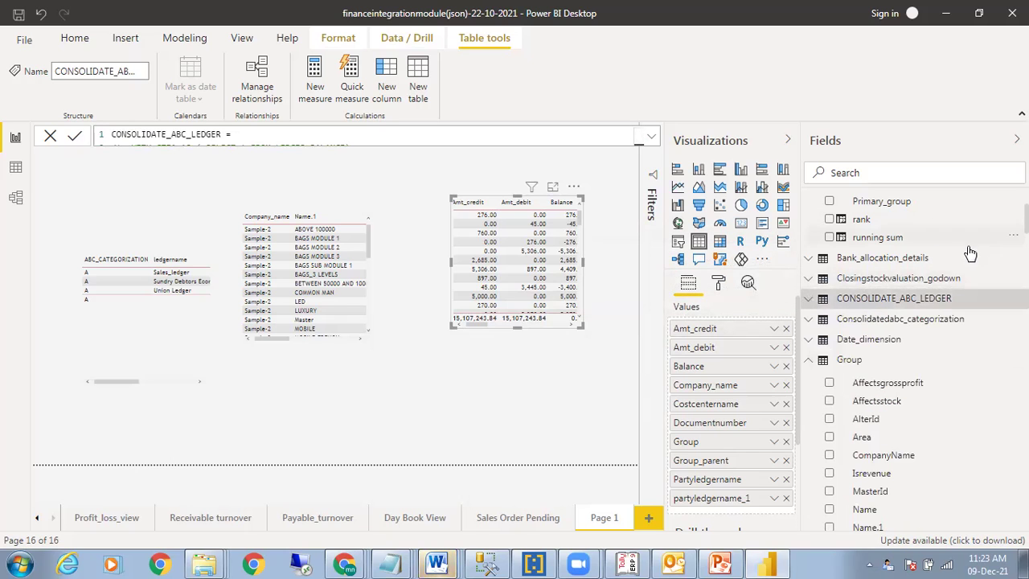
{"action": "left_click", "coordinate": [880, 341]}
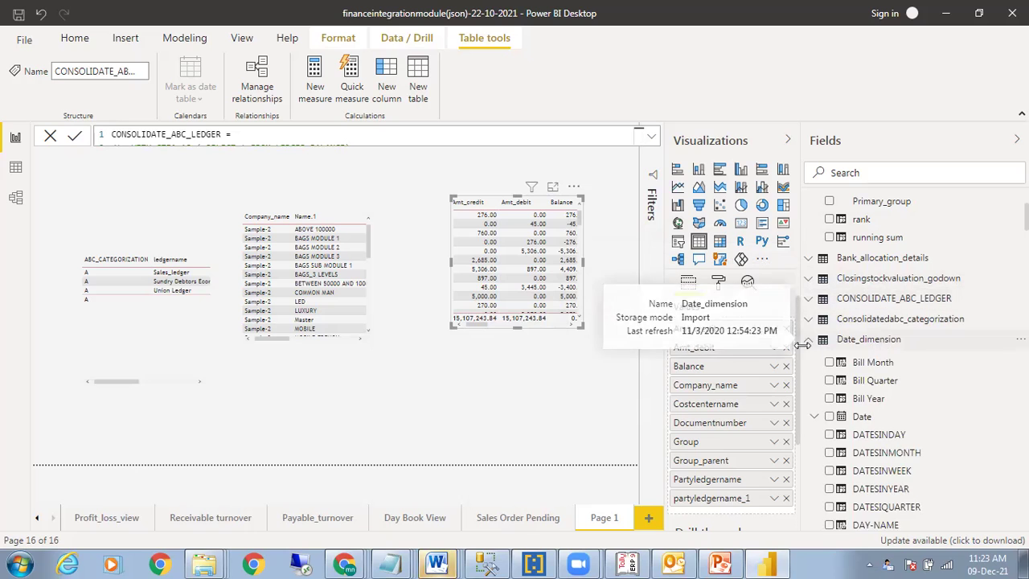
{"action": "left_click", "coordinate": [880, 341]}
- Expand the Inactive_closing_balance1 table and examine its fields
{"action": "scroll", "coordinate": [915, 362], "scroll_direction": "down", "scroll_amount": 10}
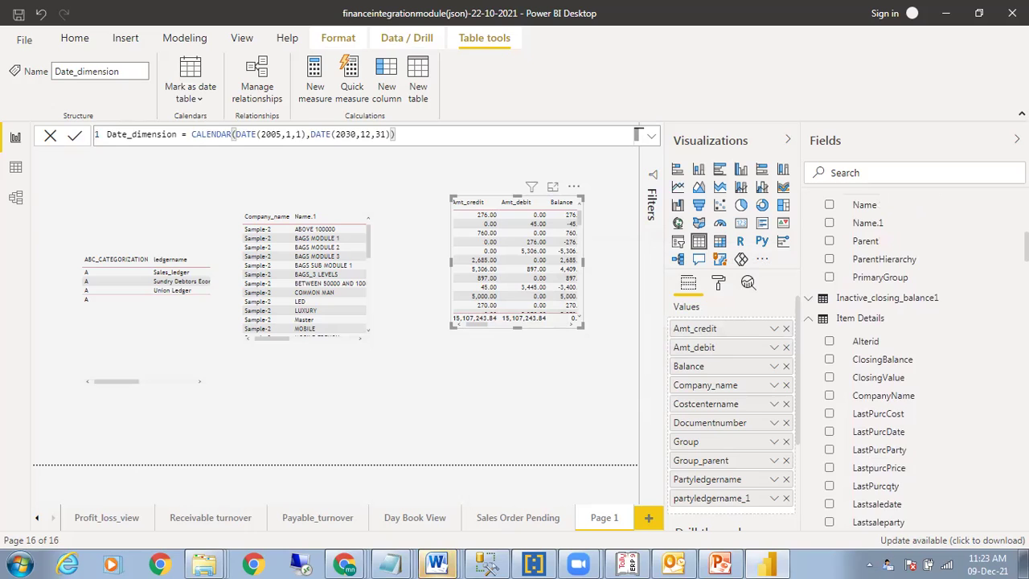
{"action": "left_click", "coordinate": [898, 326]}
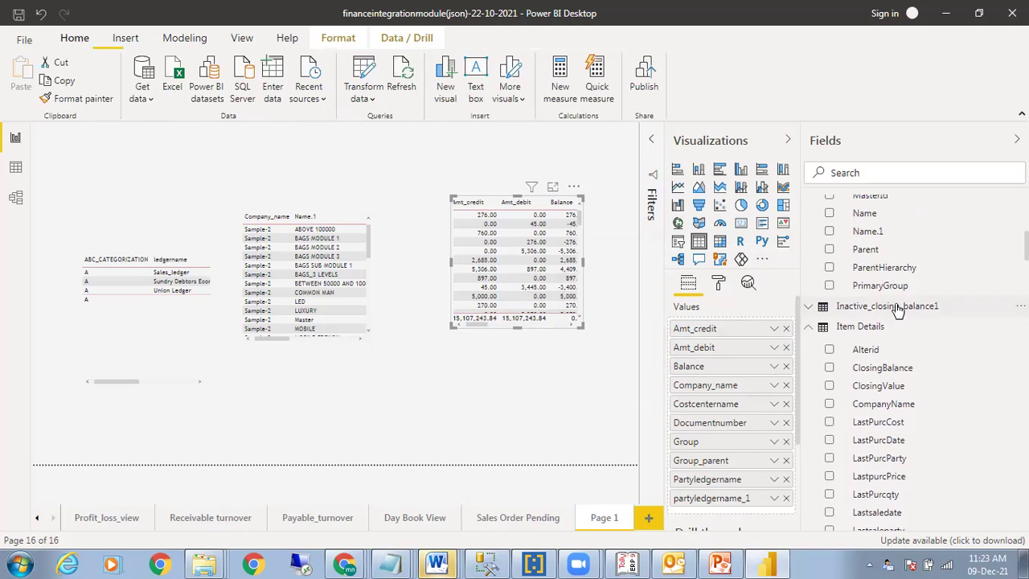
{"action": "left_click", "coordinate": [888, 307]}
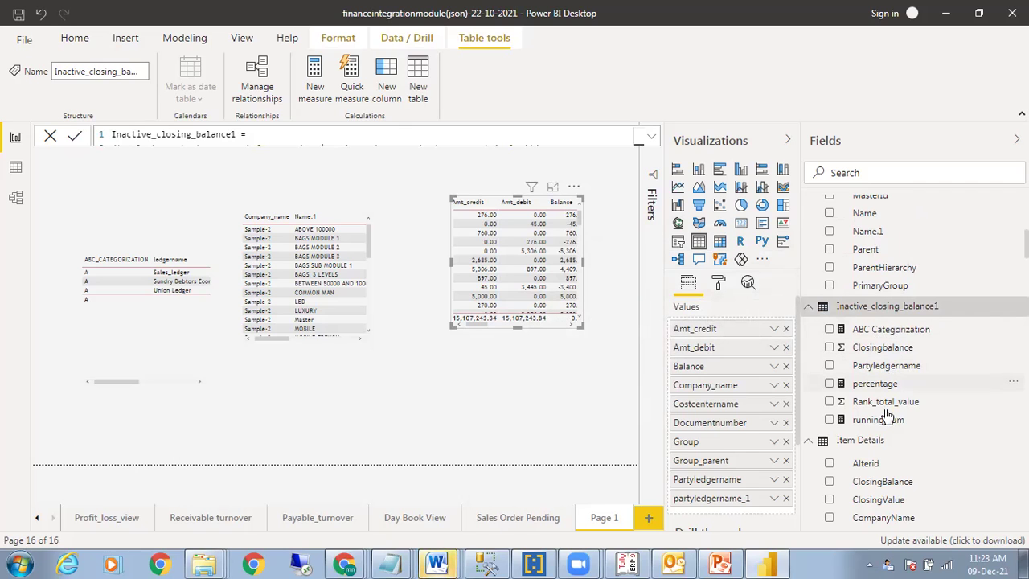
{"action": "scroll", "coordinate": [827, 417], "scroll_direction": "down", "scroll_amount": 10}
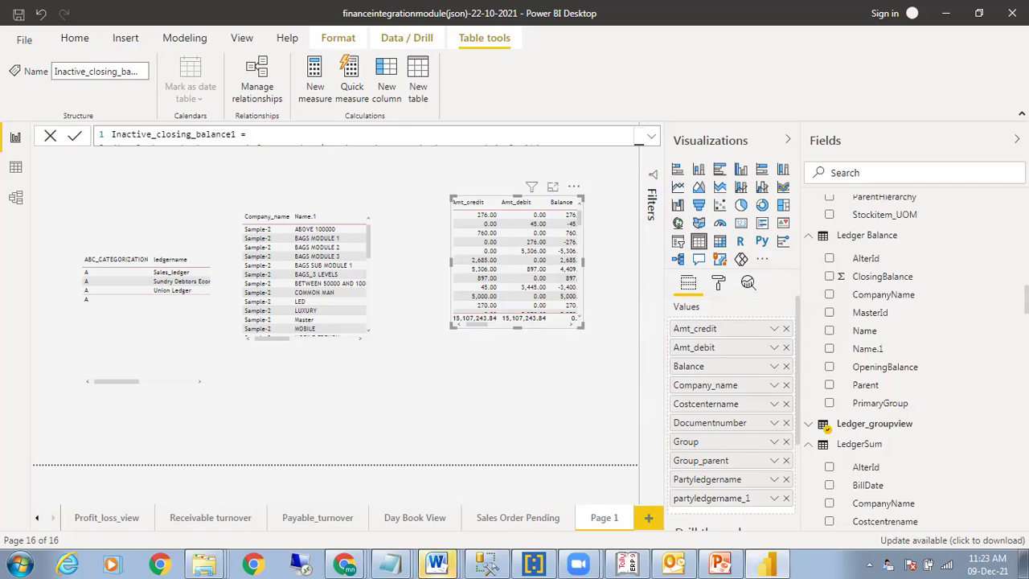
- Review the CC_SALES REPORT page across all its table columns and the STOCK MOVEMENT BY GODOWN page
{"action": "left_click", "coordinate": [281, 434]}
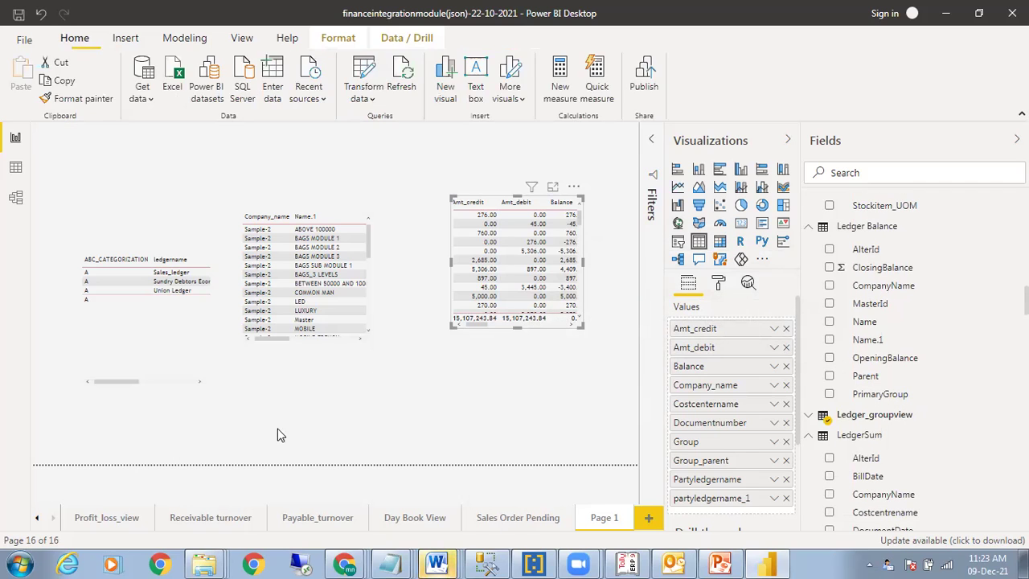
{"action": "left_click", "coordinate": [37, 519]}
{"action": "left_click", "coordinate": [37, 519]}
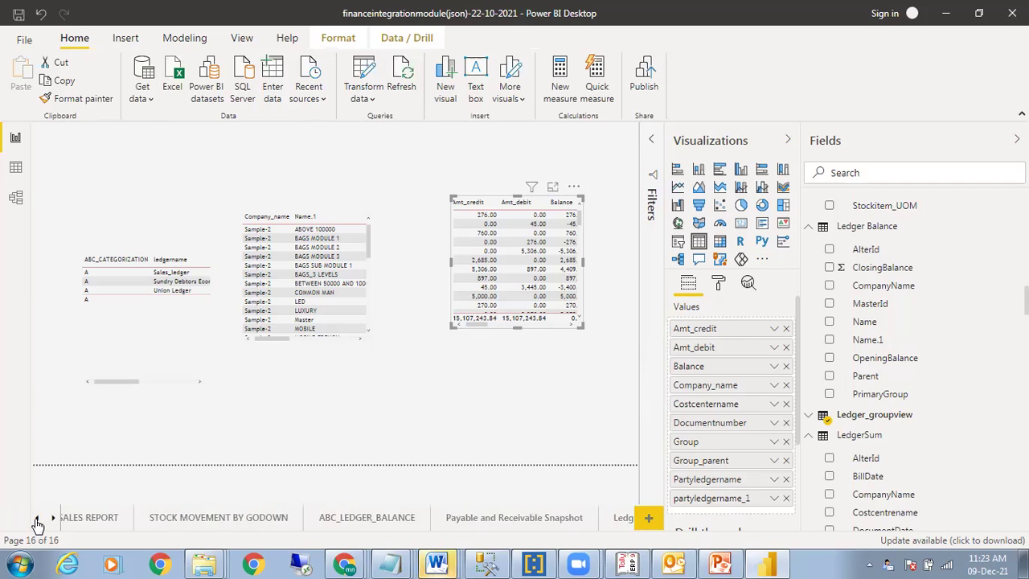
{"action": "left_click", "coordinate": [87, 523]}
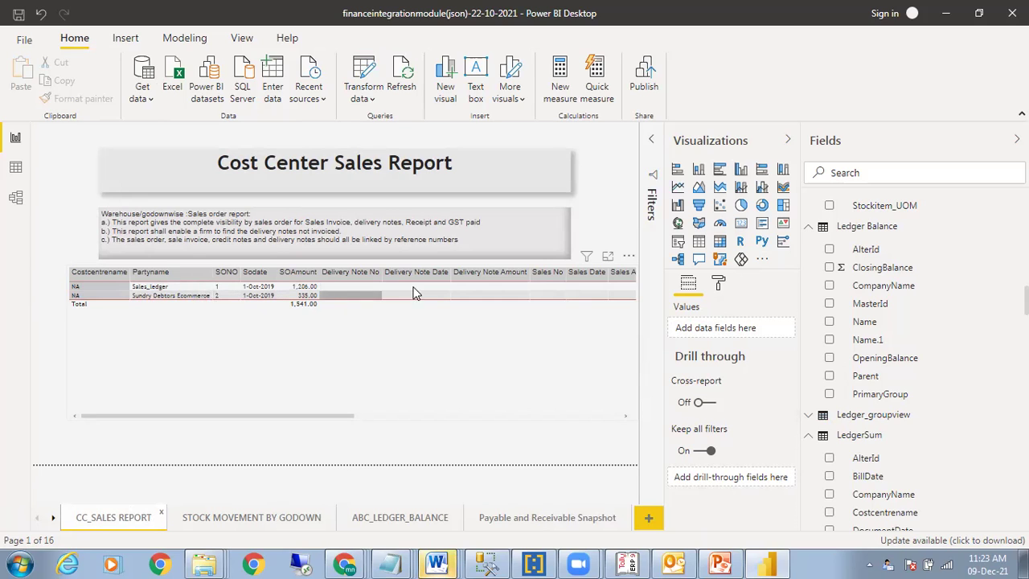
{"action": "left_click_drag", "start_coordinate": [349, 415], "coordinate": [633, 423]}
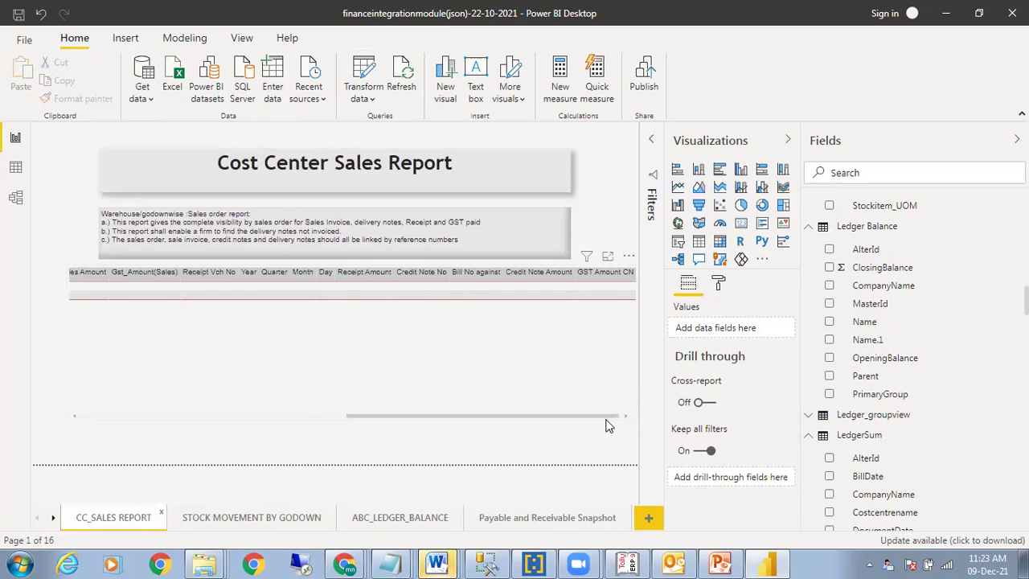
{"action": "left_click", "coordinate": [243, 517]}
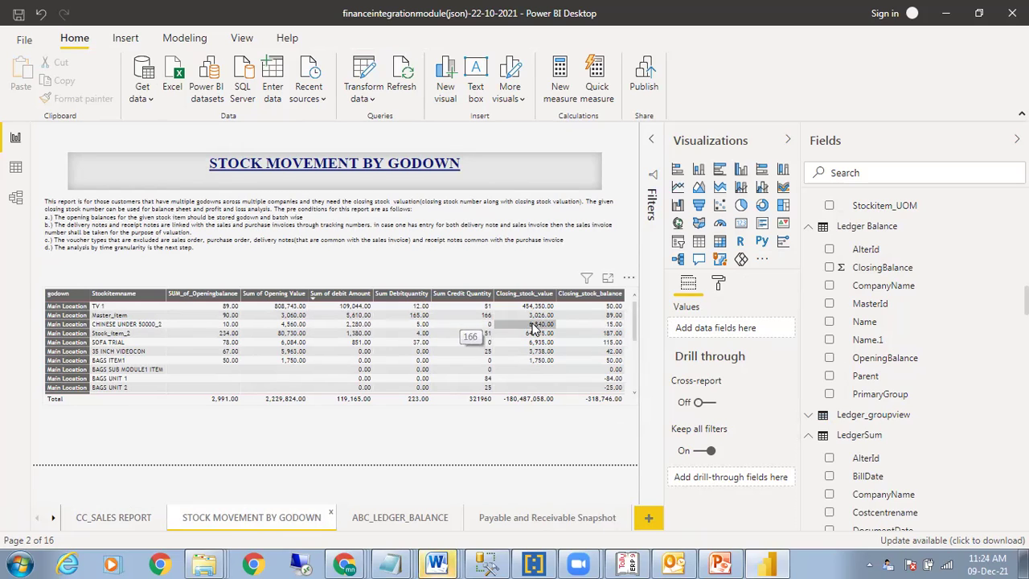
- Open the ABC_LEDGER_BALANCE page, select its table and examine the full formula of the ABC_CATEGORIZATION measure
{"action": "left_click", "coordinate": [389, 519]}
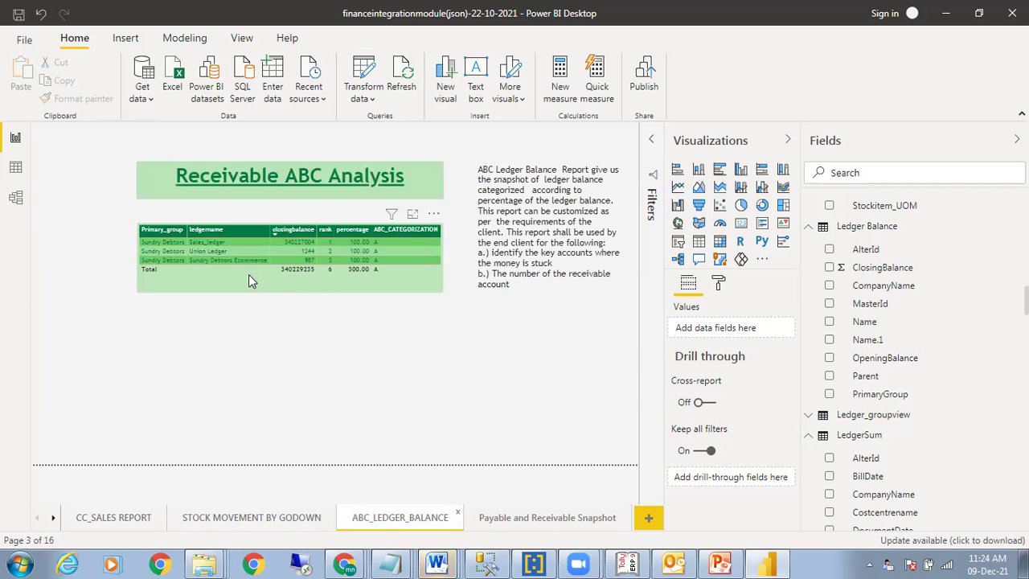
{"action": "left_click", "coordinate": [249, 274]}
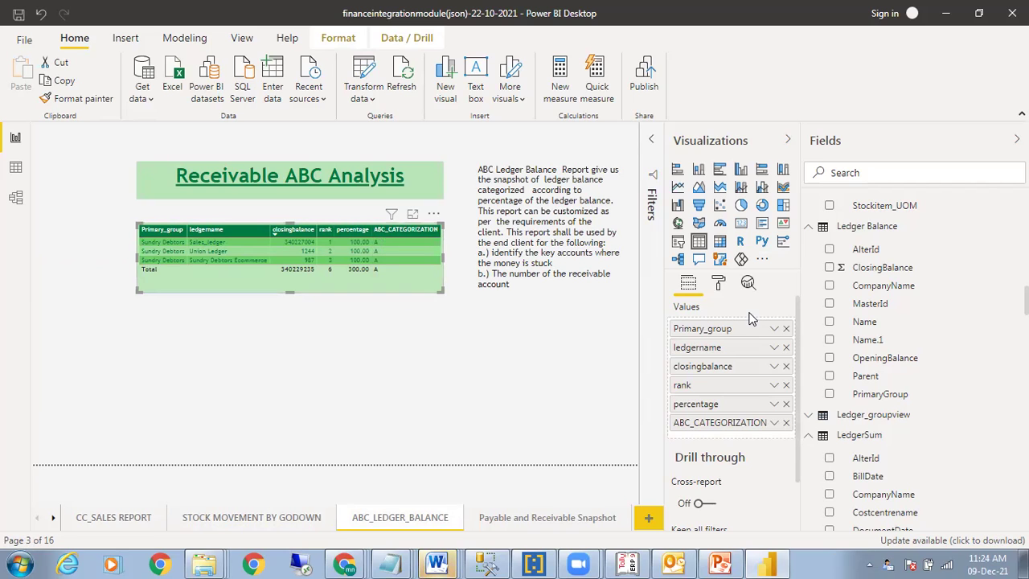
{"action": "scroll", "coordinate": [884, 362], "scroll_direction": "up", "scroll_amount": 10}
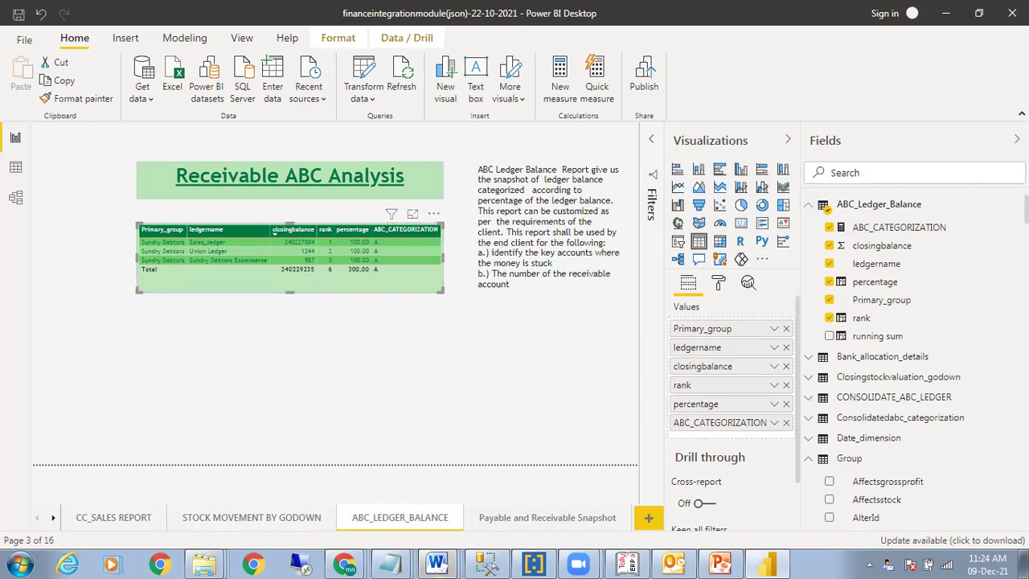
{"action": "left_click", "coordinate": [890, 231]}
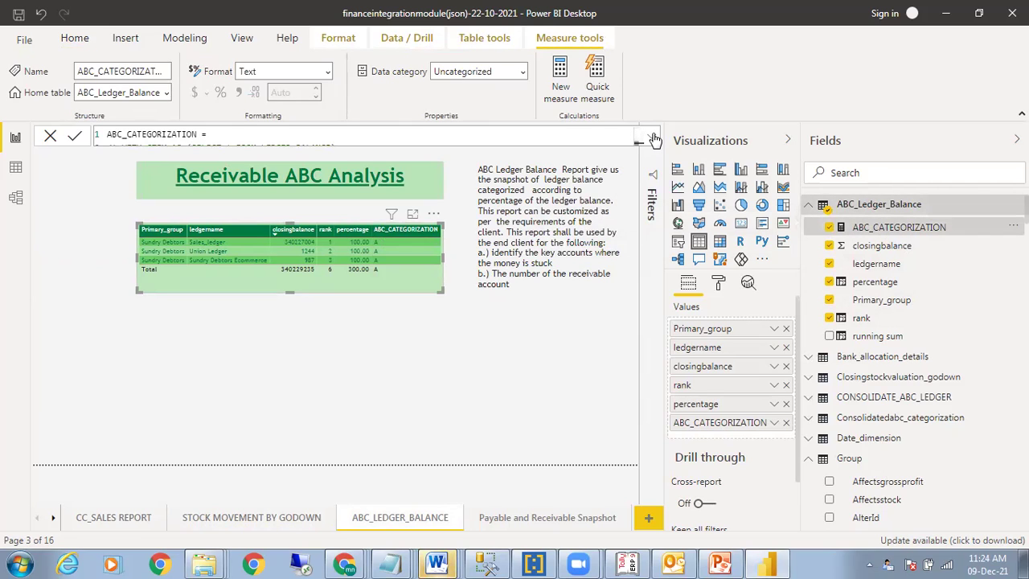
{"action": "left_click", "coordinate": [652, 138]}
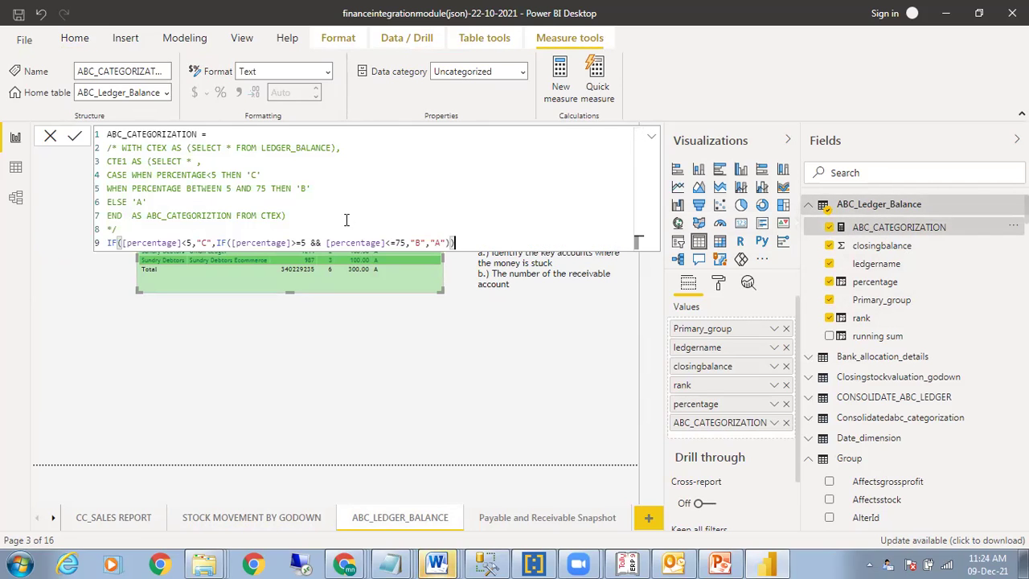
{"action": "double_click", "coordinate": [302, 242]}
{"action": "left_click", "coordinate": [651, 138]}
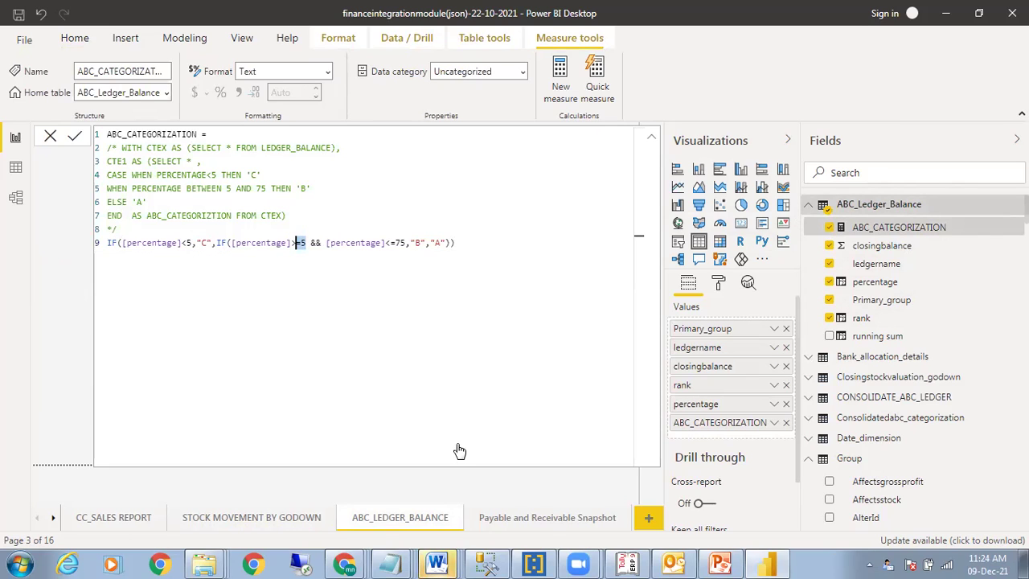
- Open the Payable and Receivable Snapshot page, review the further columns and enlarge its table slightly in width and height
{"action": "left_click", "coordinate": [514, 518]}
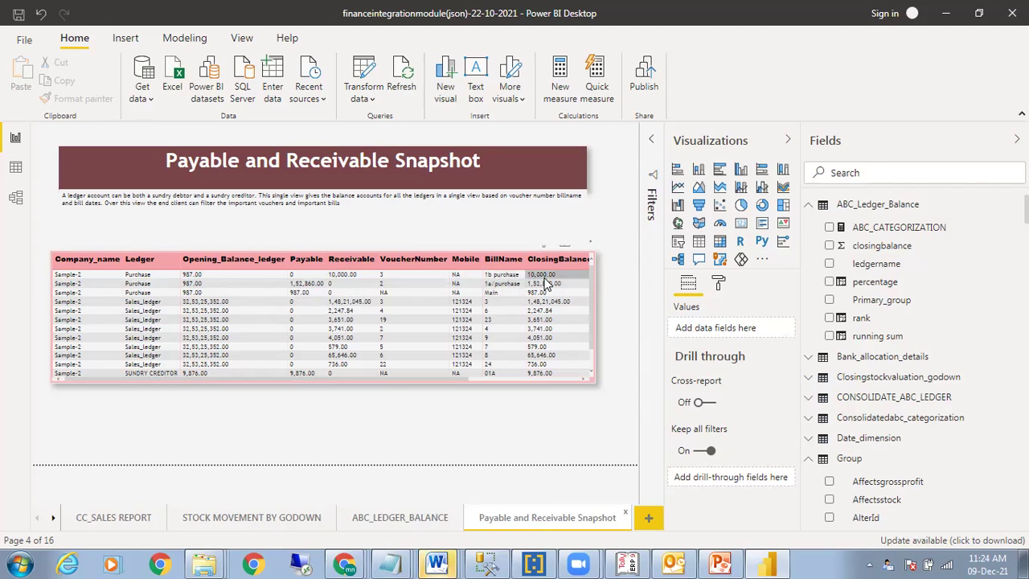
{"action": "left_click", "coordinate": [518, 379]}
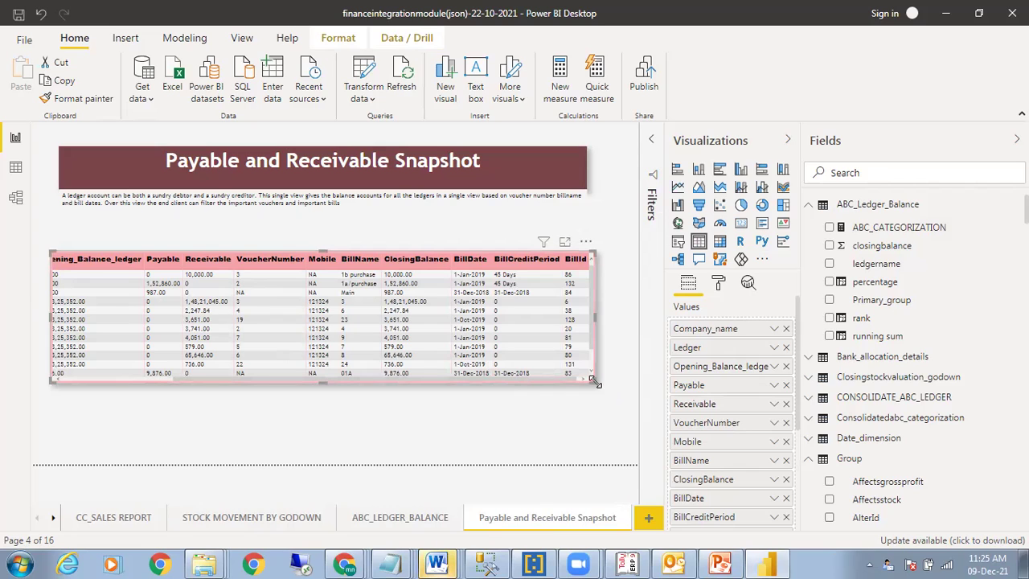
{"action": "left_click_drag", "start_coordinate": [595, 381], "coordinate": [613, 406]}
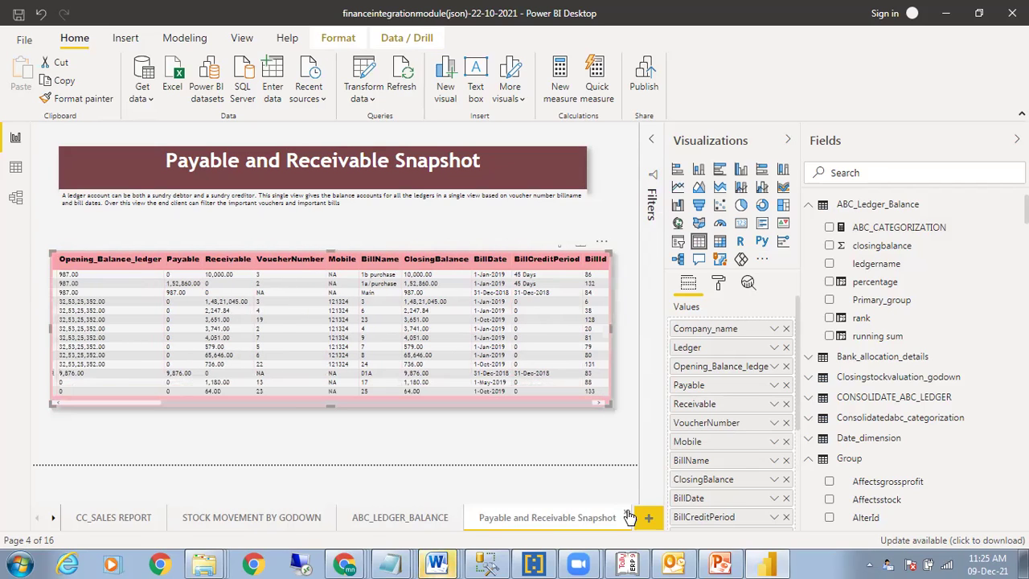
- On the Ledger_group_view page, shift the table to the page's left edge and enlarge it to show more columns and rows
{"action": "left_click", "coordinate": [54, 518]}
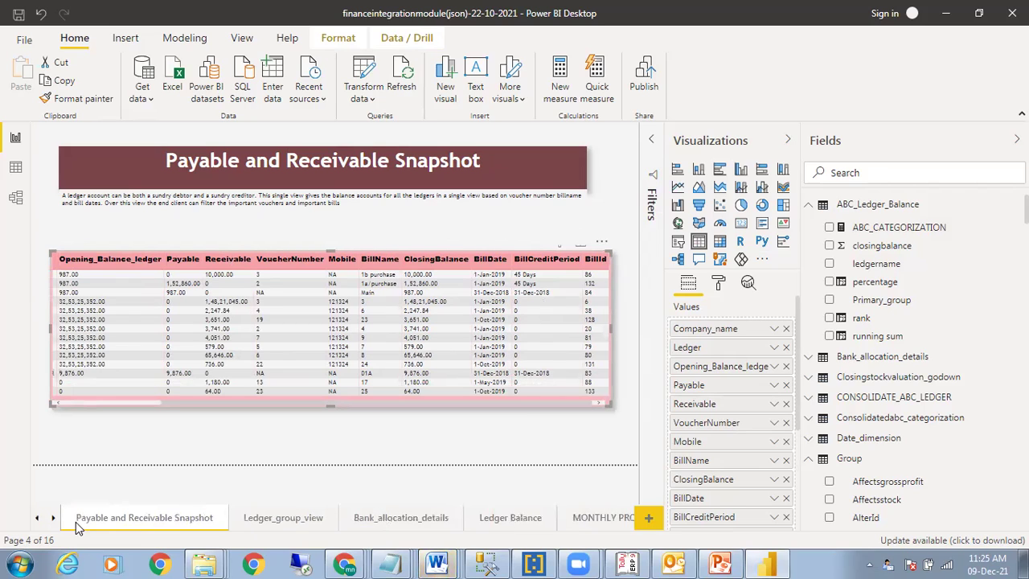
{"action": "left_click", "coordinate": [255, 518]}
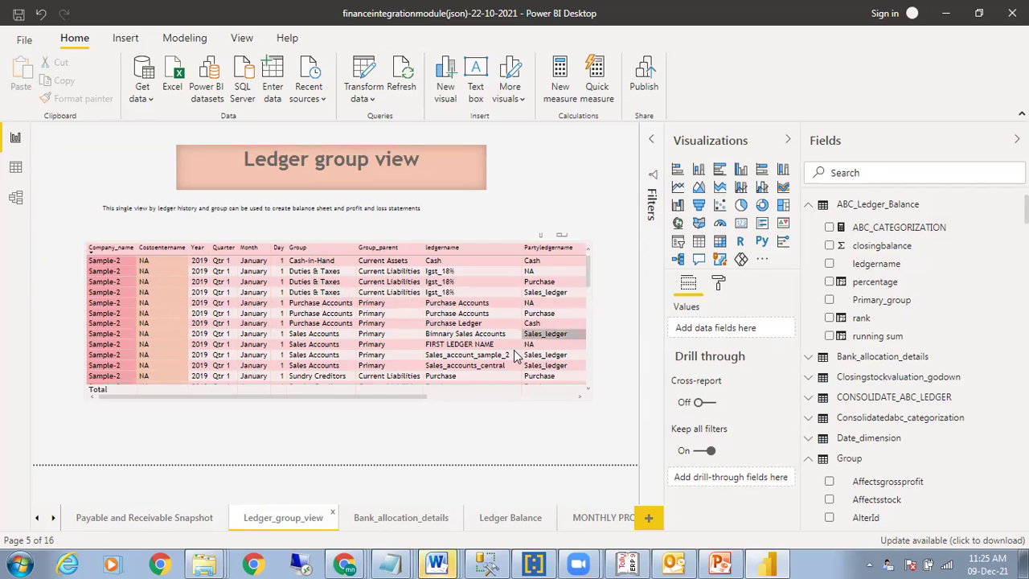
{"action": "left_click", "coordinate": [455, 397]}
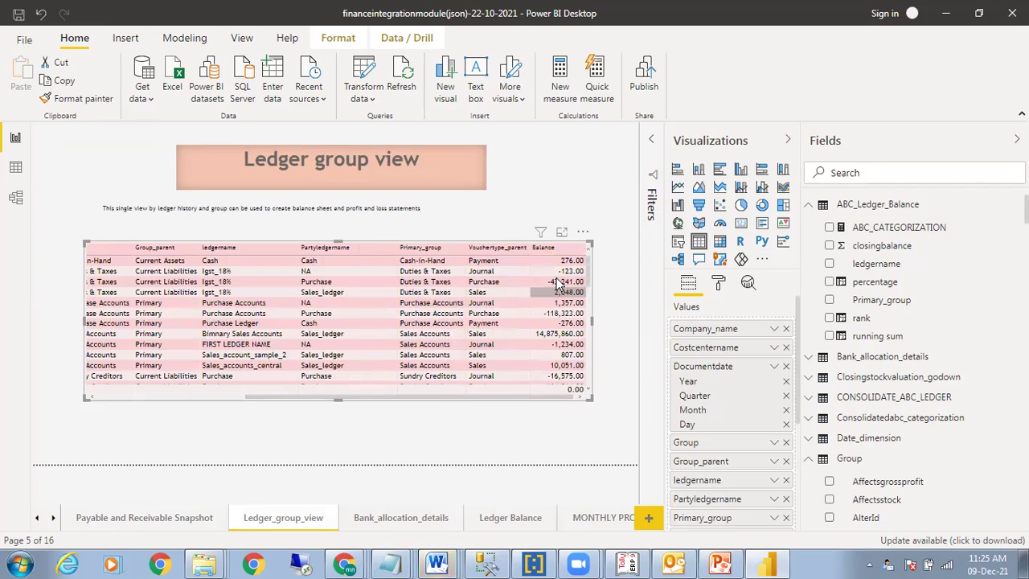
{"action": "mouse_move", "coordinate": [312, 398]}
{"action": "left_mouse_down"}
{"action": "mouse_move", "coordinate": [260, 398]}
{"action": "mouse_move", "coordinate": [312, 397]}
{"action": "left_mouse_up"}
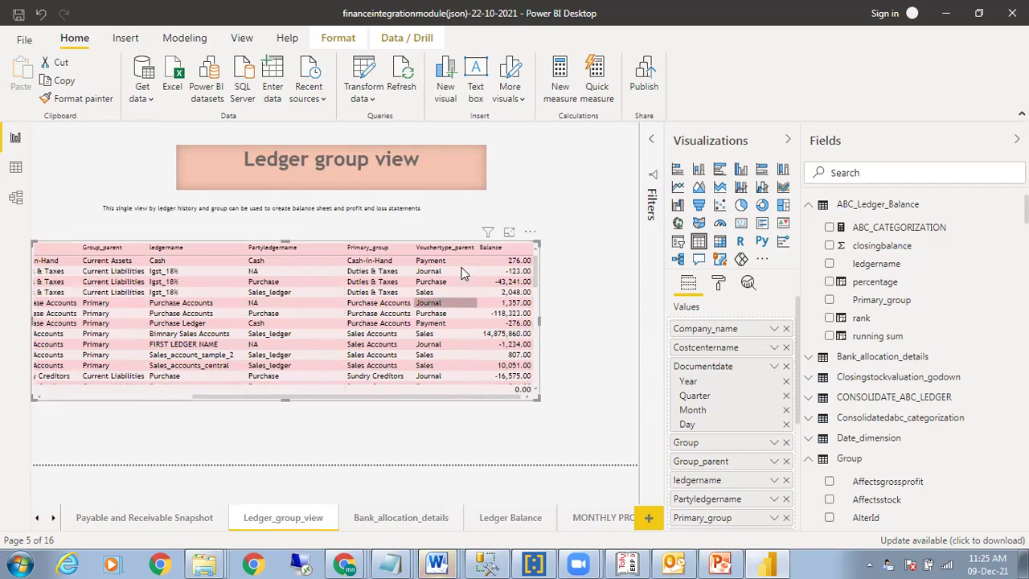
{"action": "left_click_drag", "start_coordinate": [537, 400], "coordinate": [582, 431]}
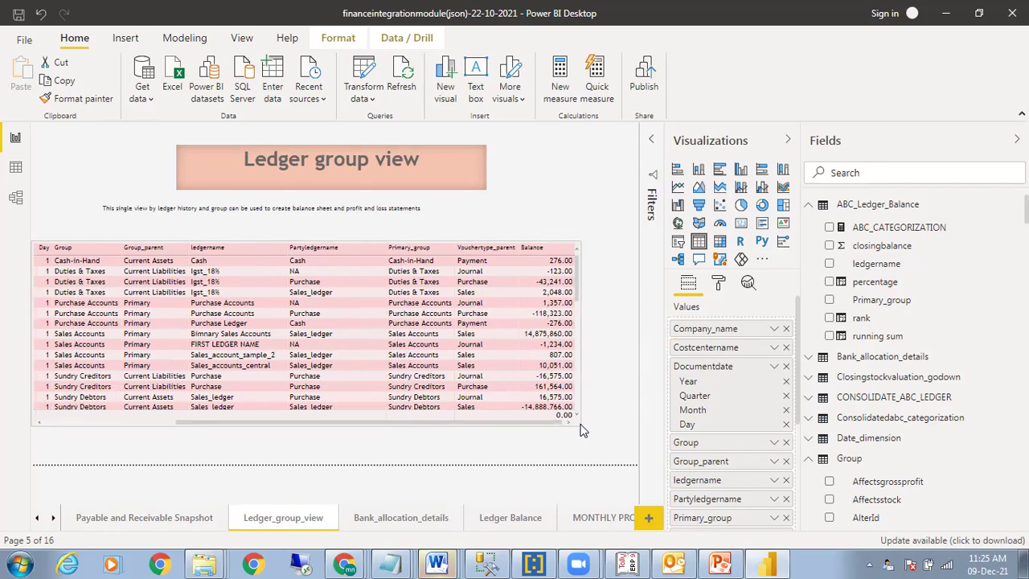
{"action": "left_click_drag", "start_coordinate": [575, 418], "coordinate": [602, 443]}
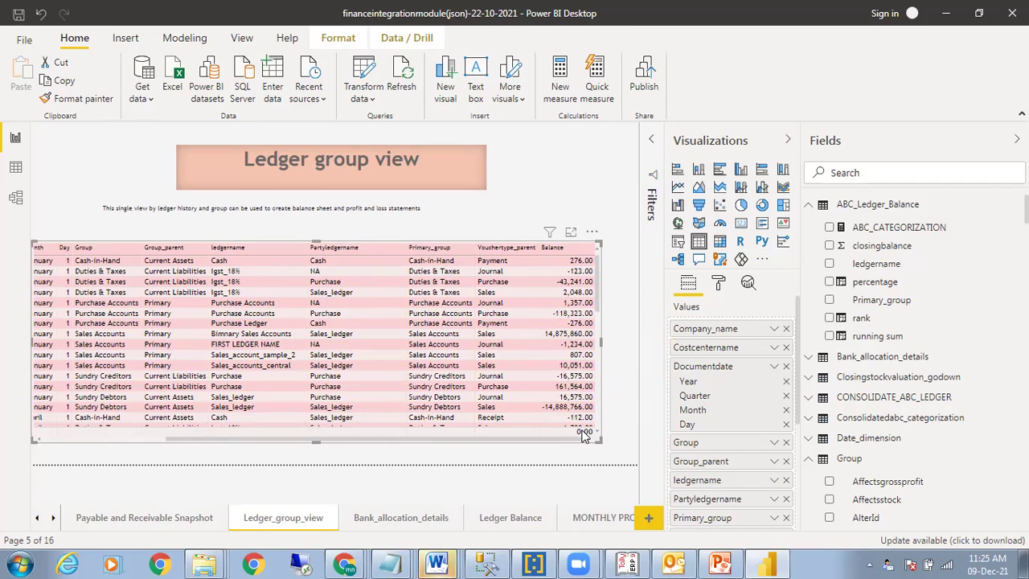
{"action": "left_click_drag", "start_coordinate": [601, 441], "coordinate": [610, 455]}
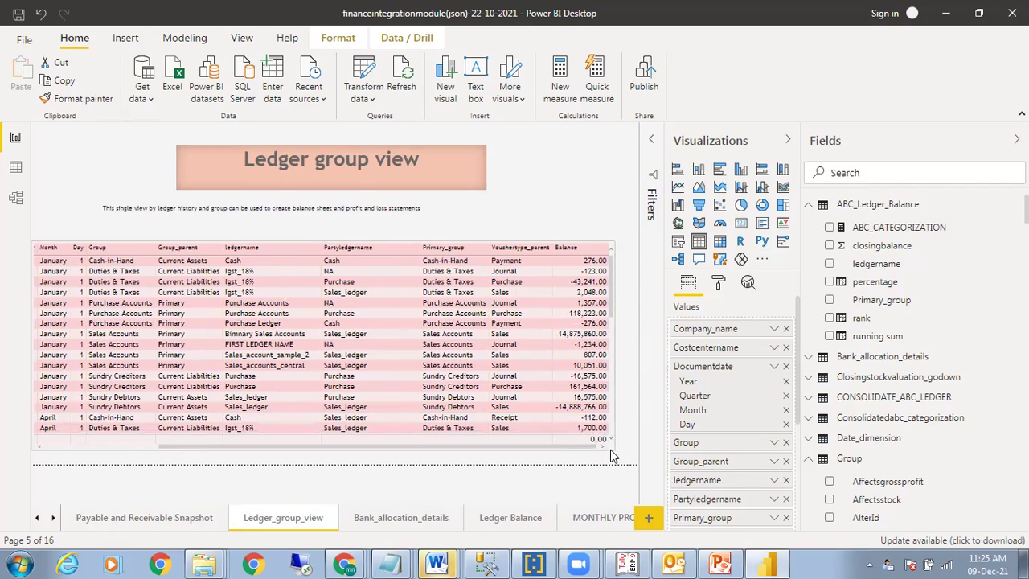
- Review the Bank_allocation_details report and the Ledger Balance report
{"action": "left_click", "coordinate": [419, 517]}
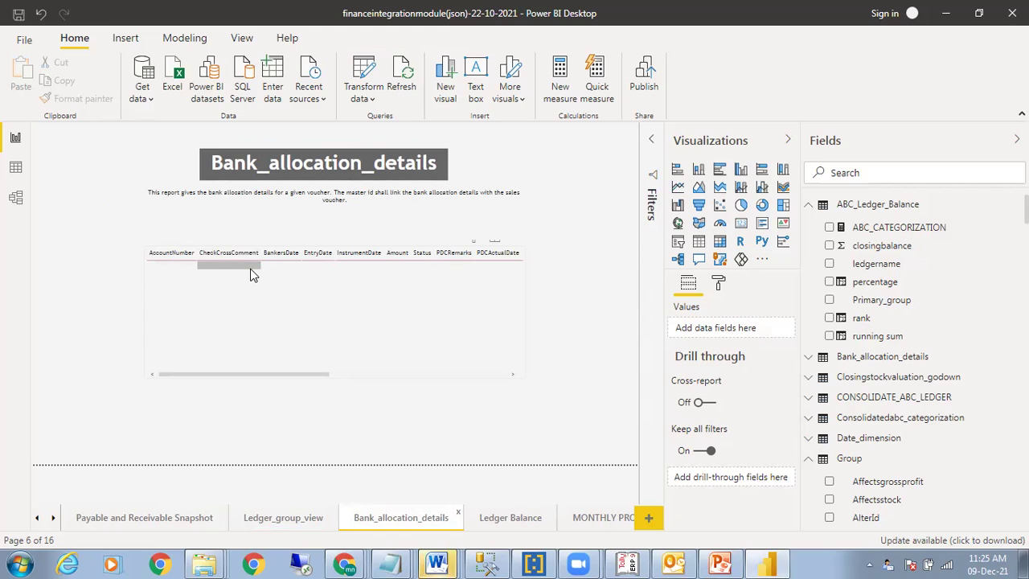
{"action": "left_click", "coordinate": [530, 520]}
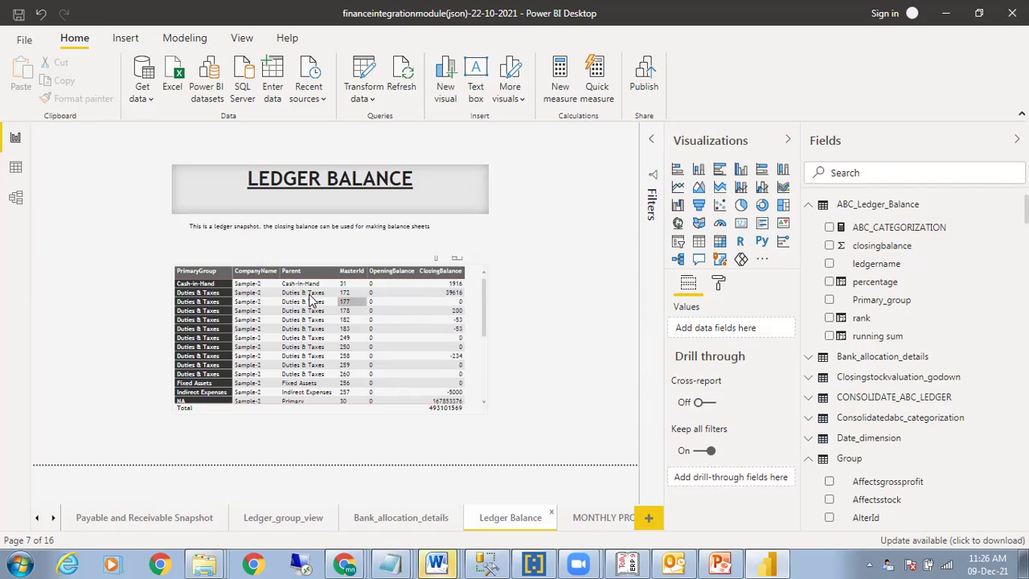
- Review the Monthly Profit Report through its Year_Month column and the Quarter Profit Report
{"action": "left_click", "coordinate": [603, 517]}
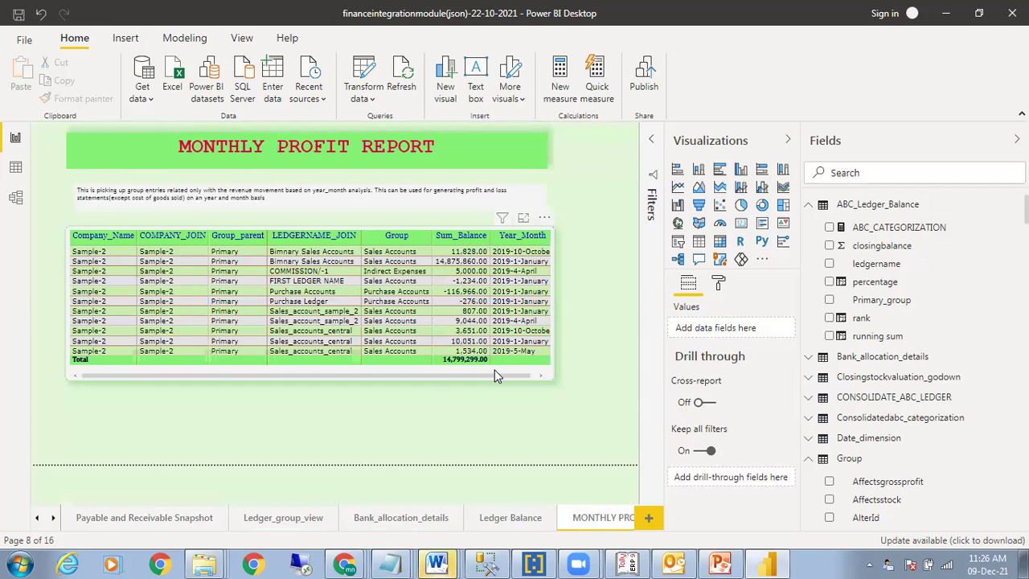
{"action": "scroll", "coordinate": [506, 373], "scroll_direction": "right", "scroll_amount": 1}
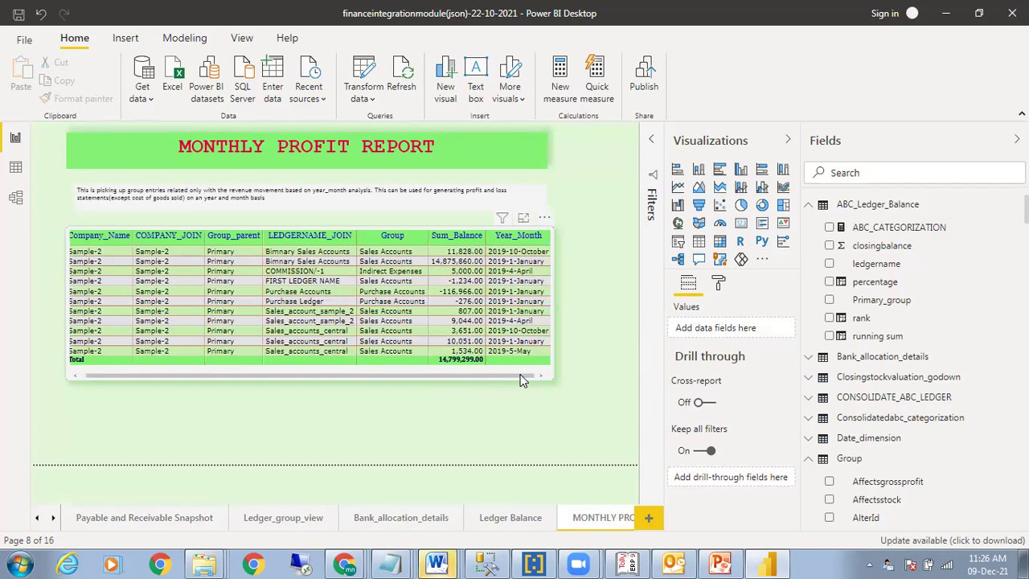
{"action": "left_click", "coordinate": [516, 373]}
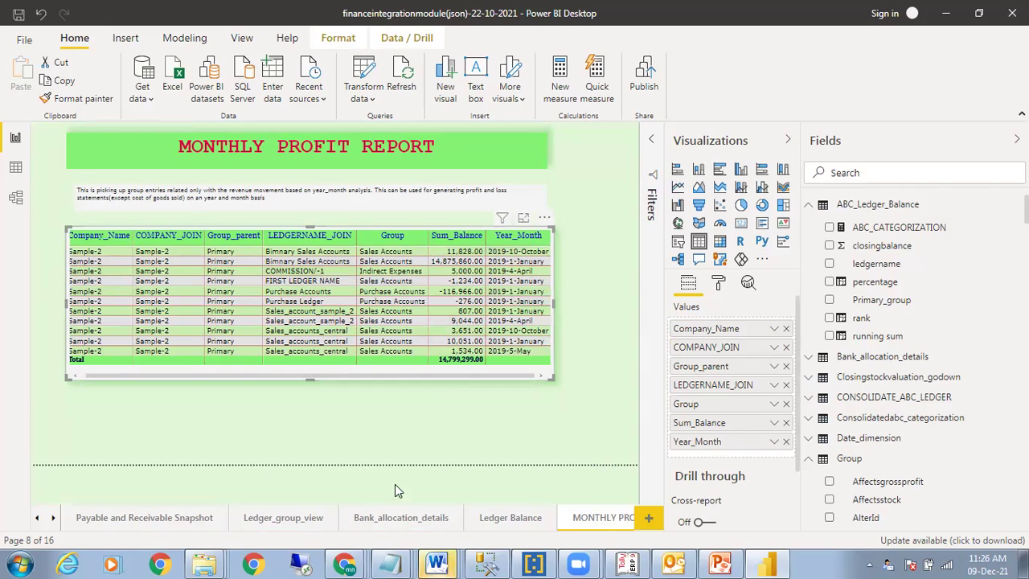
{"action": "left_click", "coordinate": [53, 517]}
{"action": "left_click", "coordinate": [259, 519]}
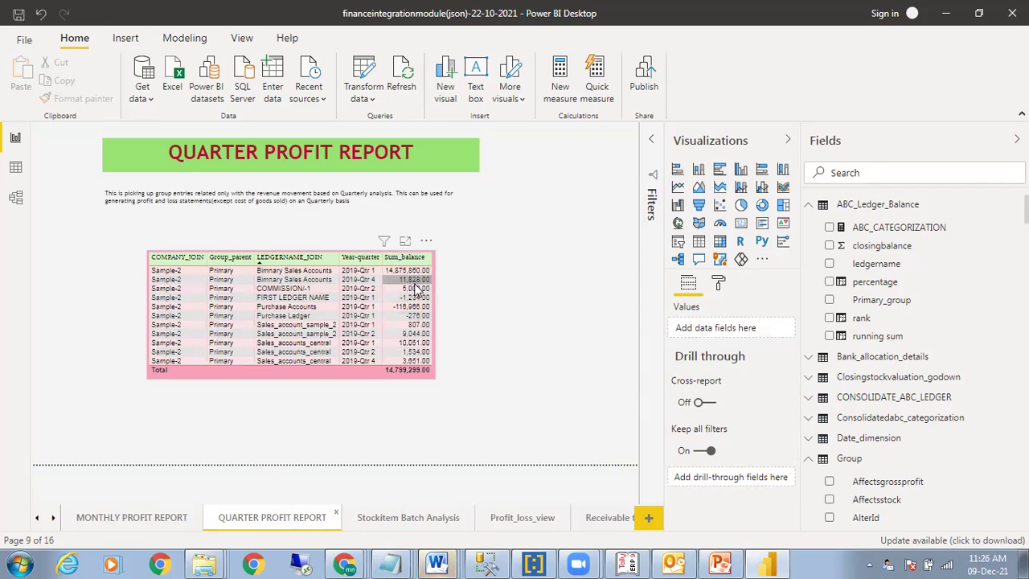
- Examine the Stockitem Batch Analysis table through its abc_categorization column and view the Profit_loss_view report
{"action": "left_click", "coordinate": [427, 520]}
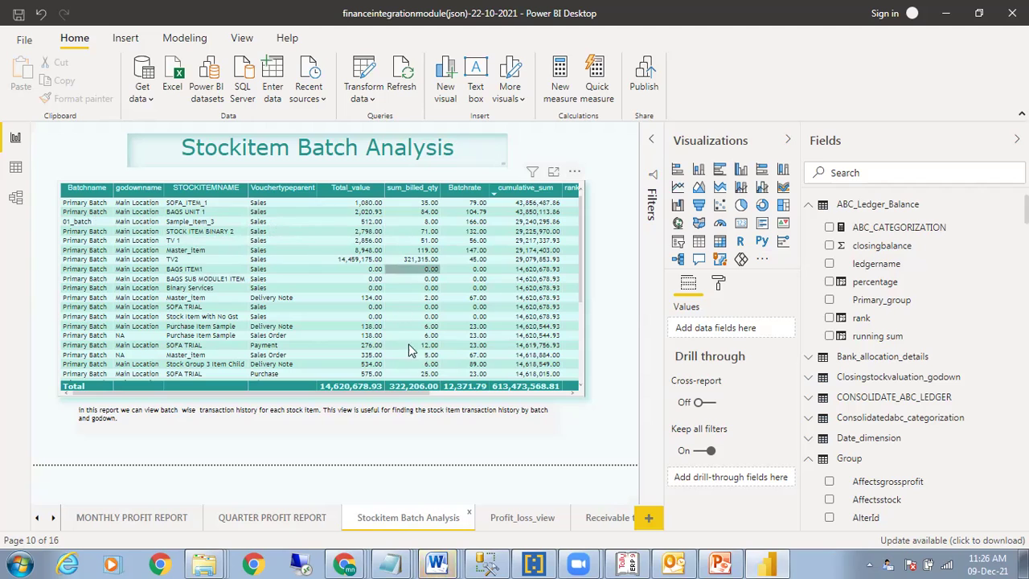
{"action": "left_click", "coordinate": [536, 394]}
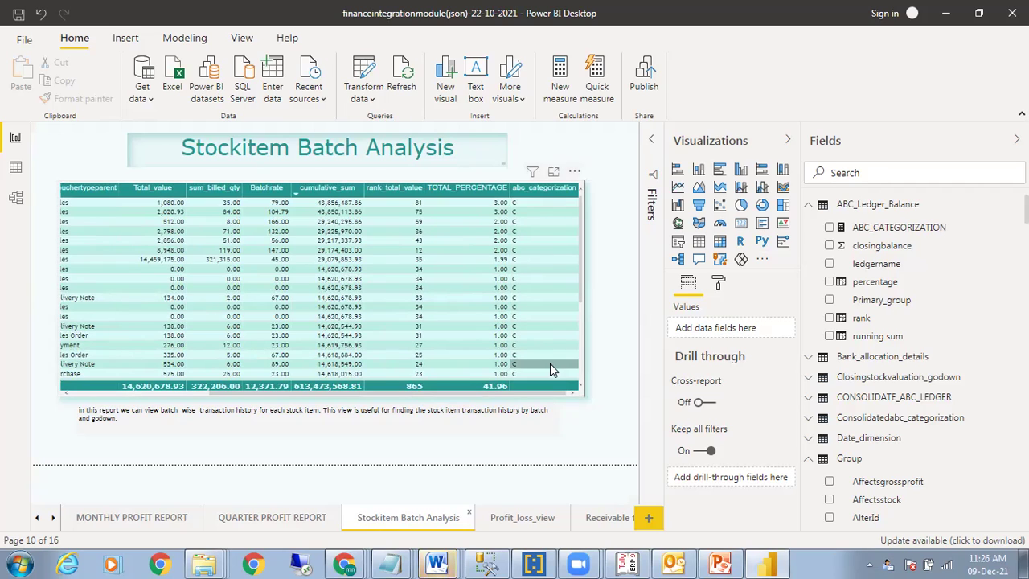
{"action": "left_click", "coordinate": [523, 519]}
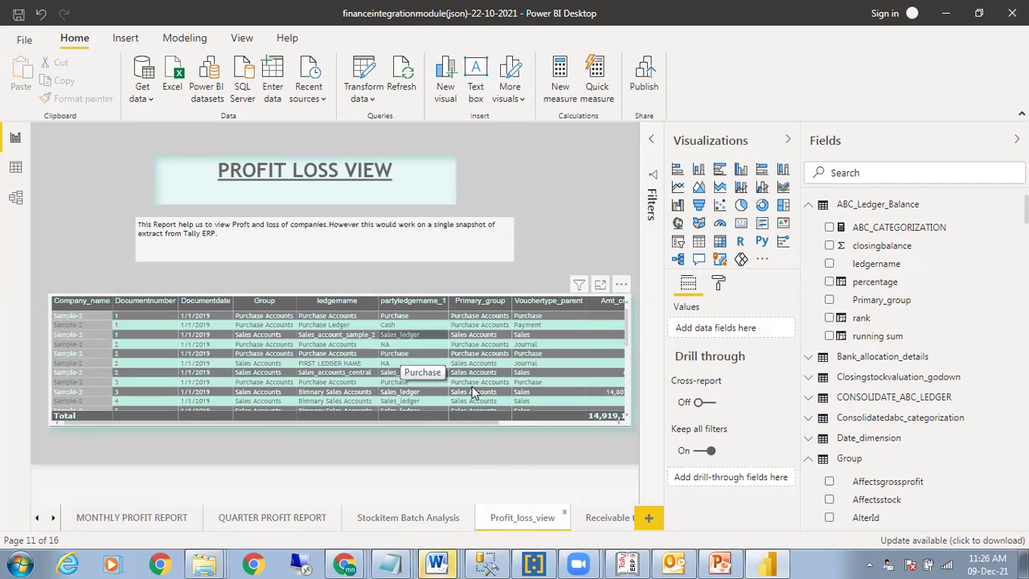
- Examine the Receivable Turnover Report's table through its Receivable_Turnover_ratio column
{"action": "left_click", "coordinate": [608, 521]}
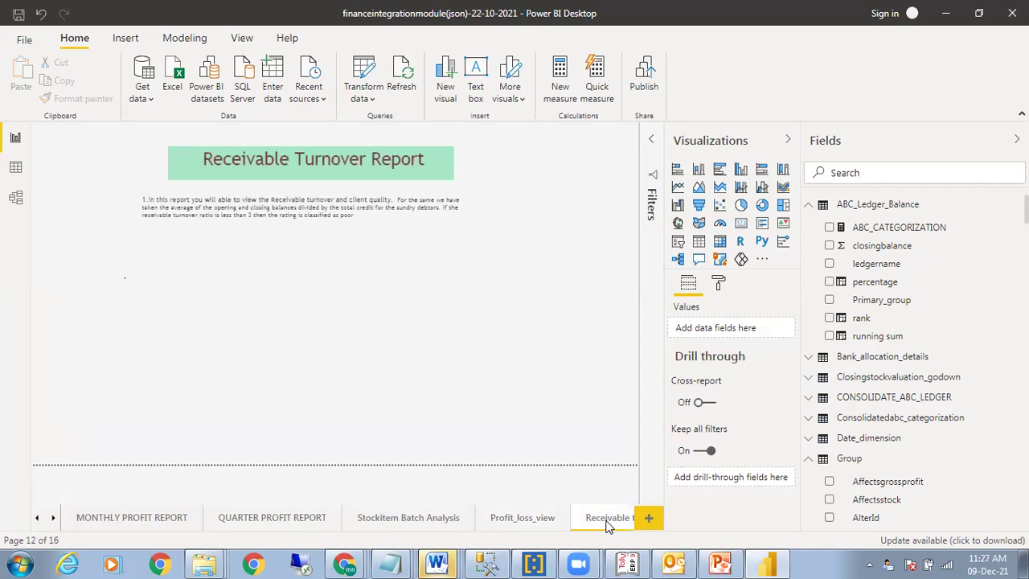
{"action": "left_click_drag", "start_coordinate": [439, 349], "coordinate": [460, 349]}
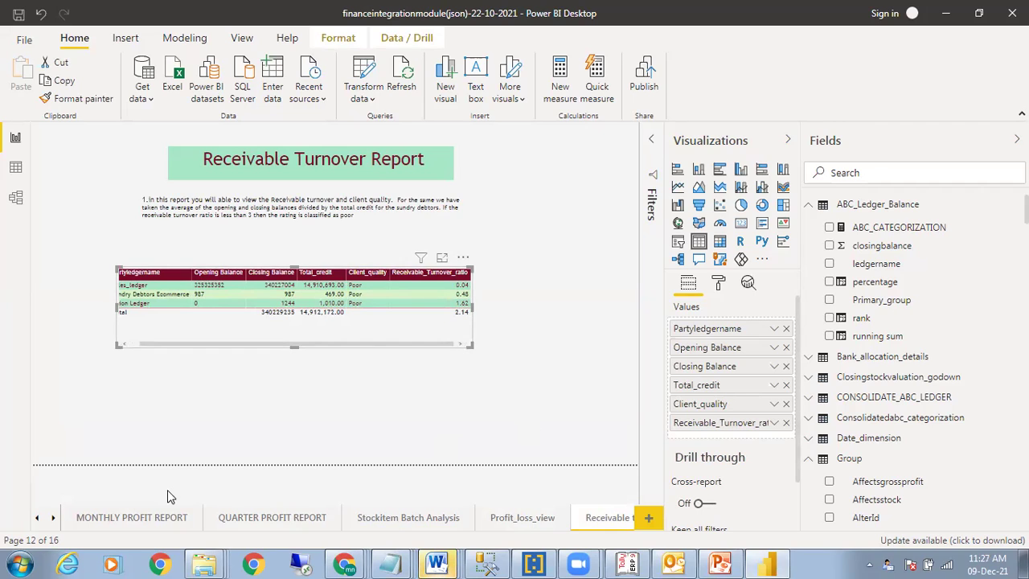
- Review the Payable_turnover report and the voucher tables on the Day Book View page
{"action": "left_click", "coordinate": [53, 519]}
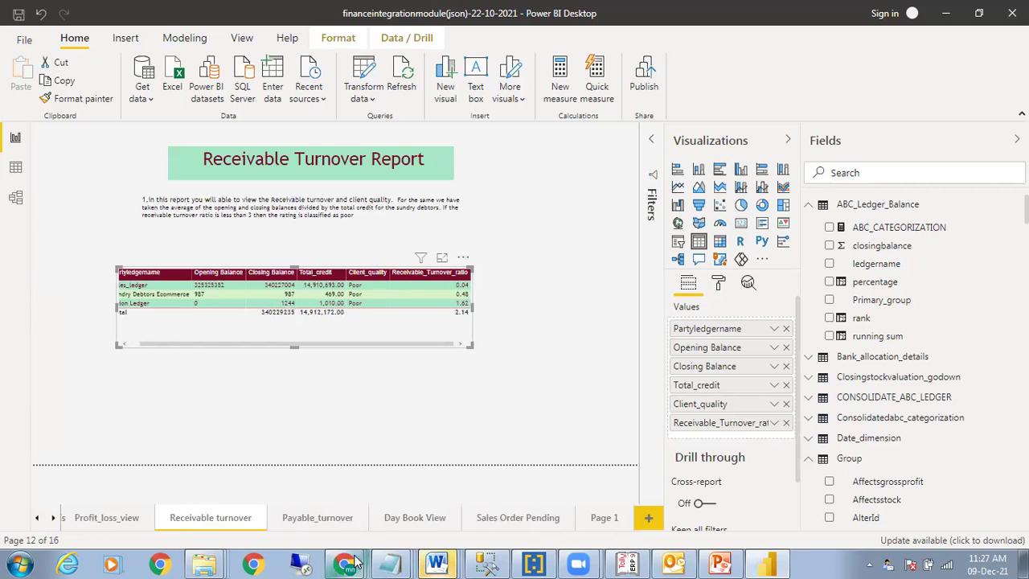
{"action": "left_click", "coordinate": [306, 520]}
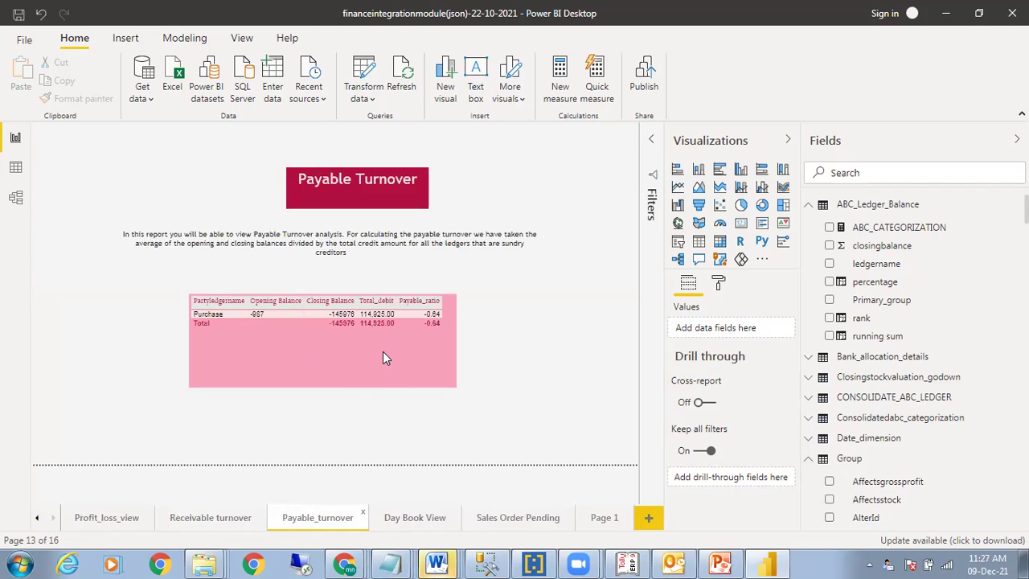
{"action": "left_click", "coordinate": [406, 519]}
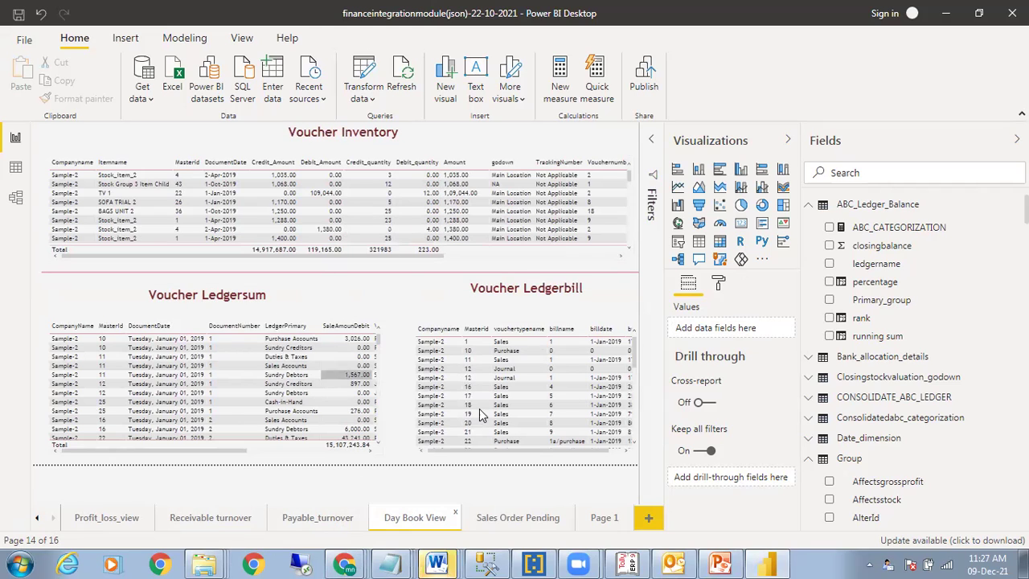
- Review the Pending Sales Order Report's table on the Sales Order Pending page through its Balance_Value column
{"action": "left_click", "coordinate": [502, 518]}
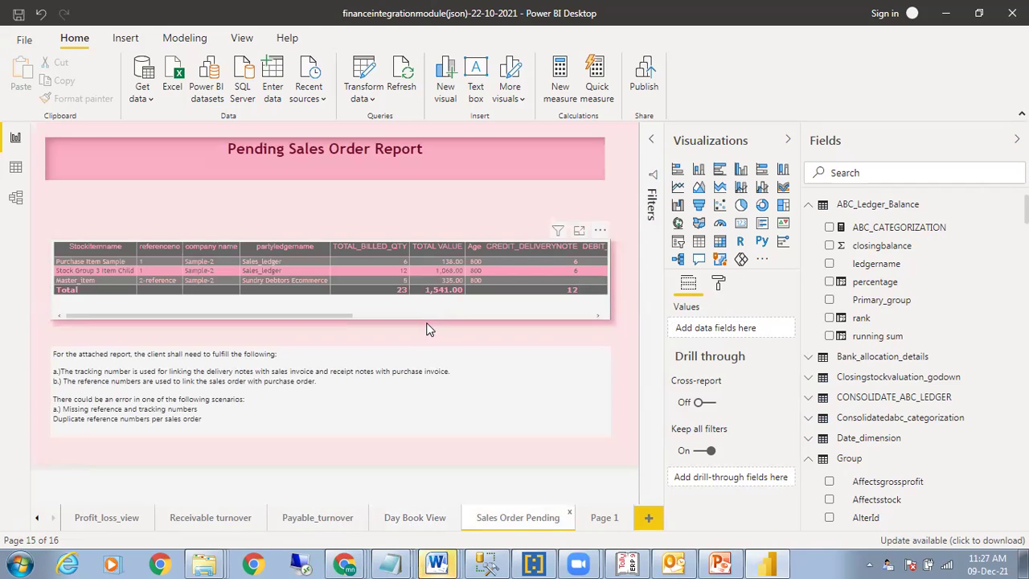
{"action": "left_click", "coordinate": [427, 318]}
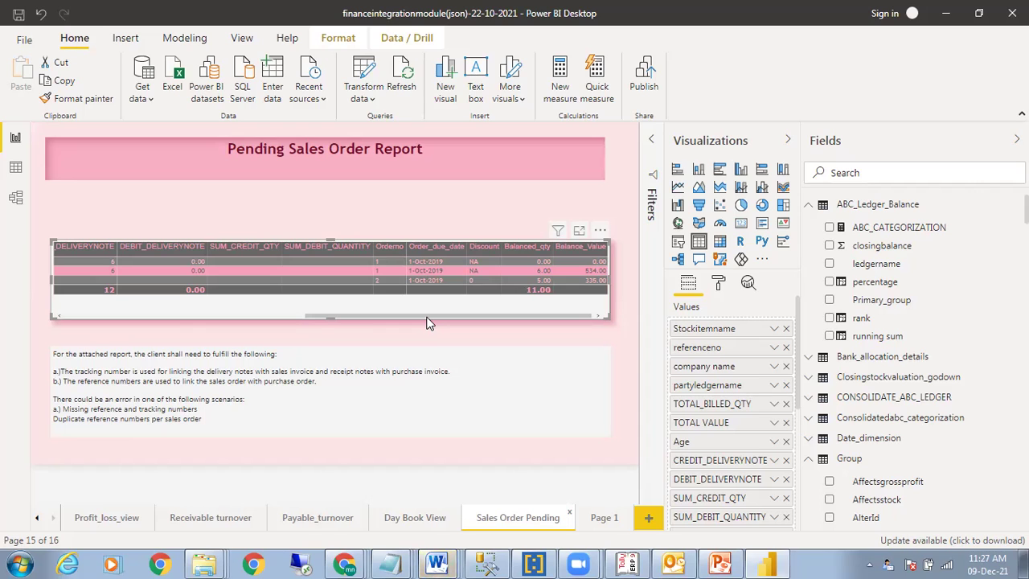
{"action": "left_click", "coordinate": [191, 319]}
{"action": "left_click_drag", "start_coordinate": [183, 316], "coordinate": [508, 318]}
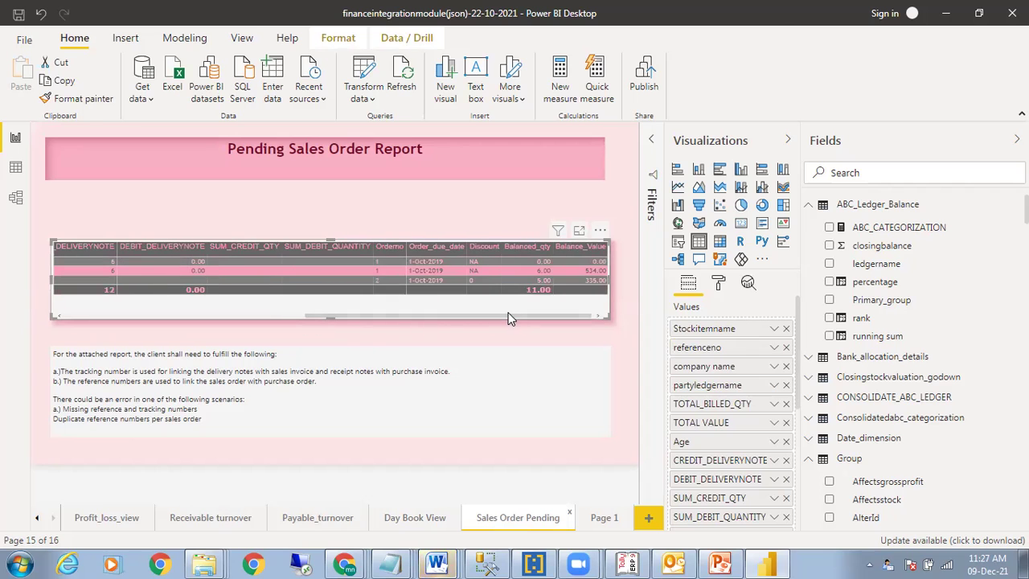
- Switch to the Chrome window containing WhatsApp and show the Google Drive folder deployment_folder_25_10_2021
{"action": "mouse_move", "coordinate": [346, 564]}
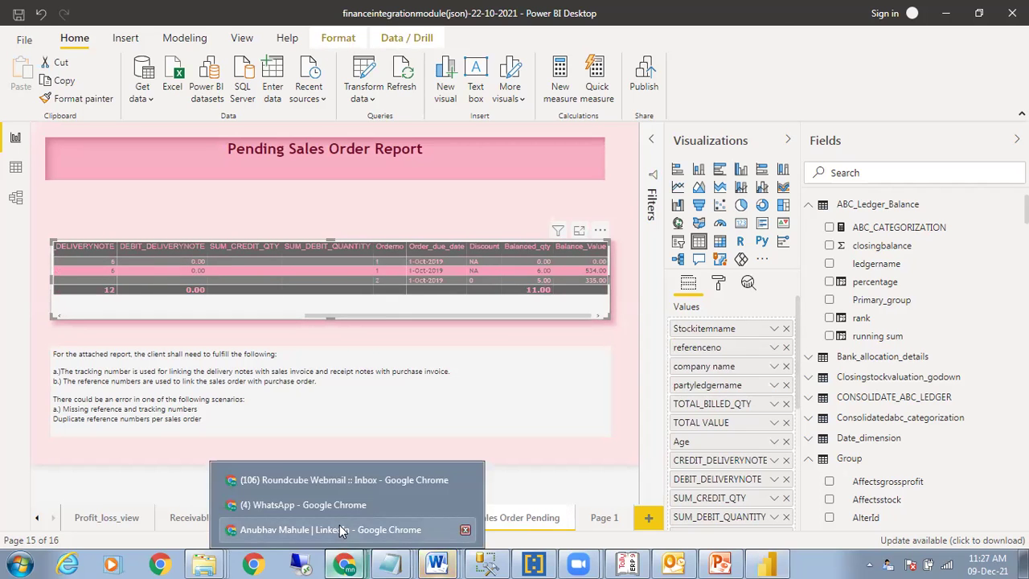
{"action": "left_click", "coordinate": [340, 480]}
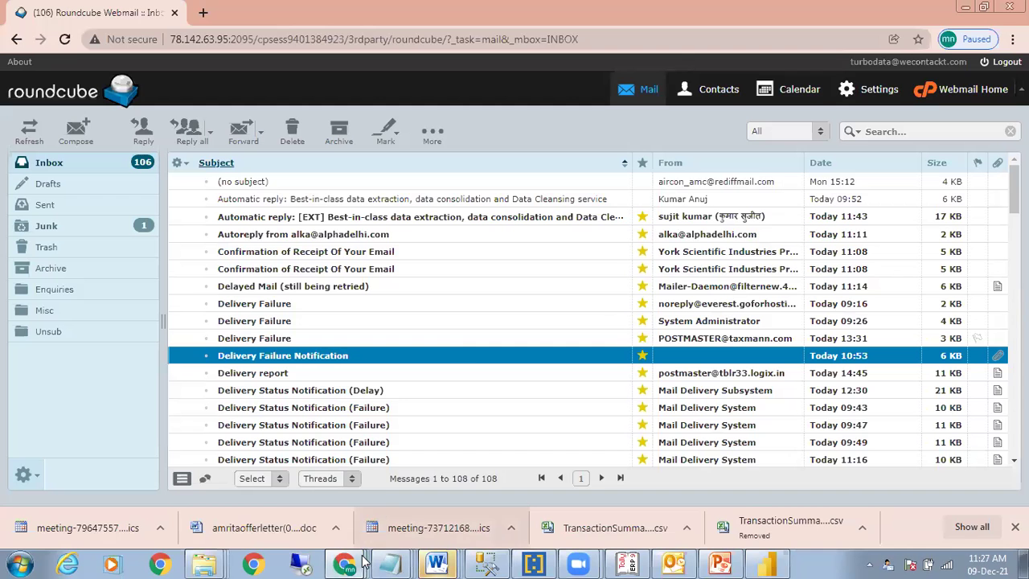
{"action": "mouse_move", "coordinate": [348, 563]}
{"action": "left_click", "coordinate": [341, 504]}
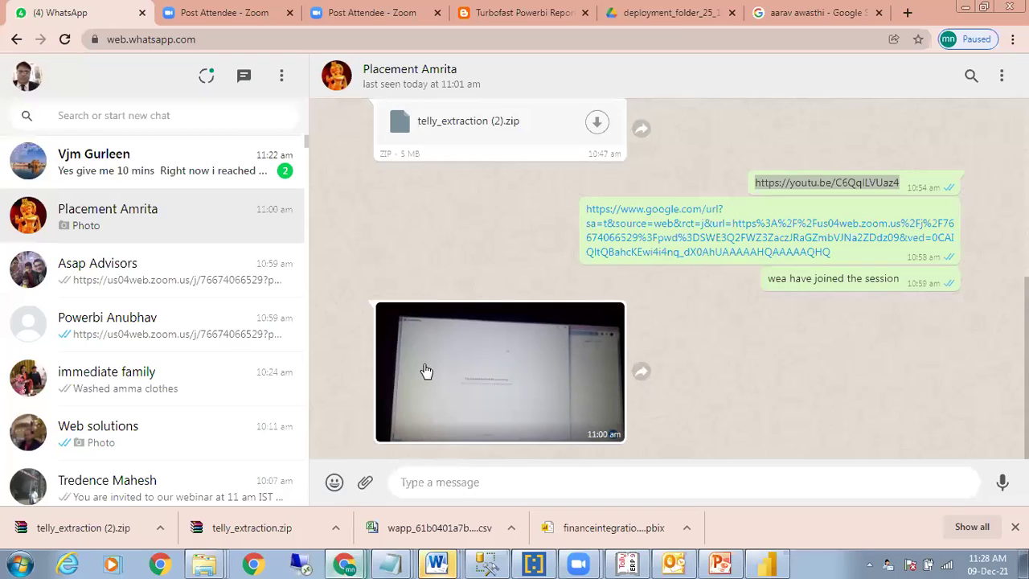
{"action": "left_click", "coordinate": [690, 19]}
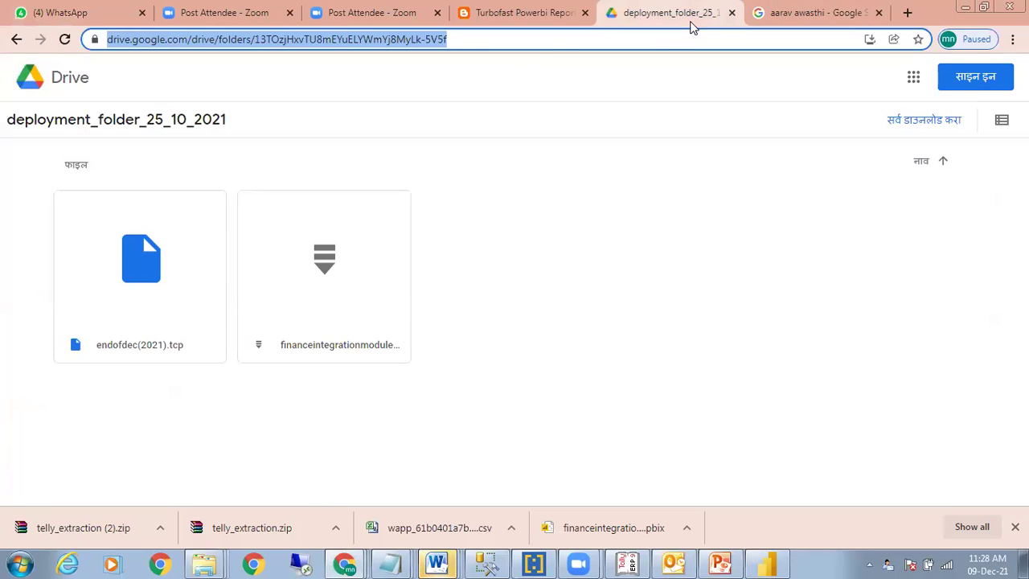
- Copy the full web address of the deployment_folder_25_10_2021 Drive folder
{"action": "left_click_drag", "start_coordinate": [542, 39], "coordinate": [91, 63]}
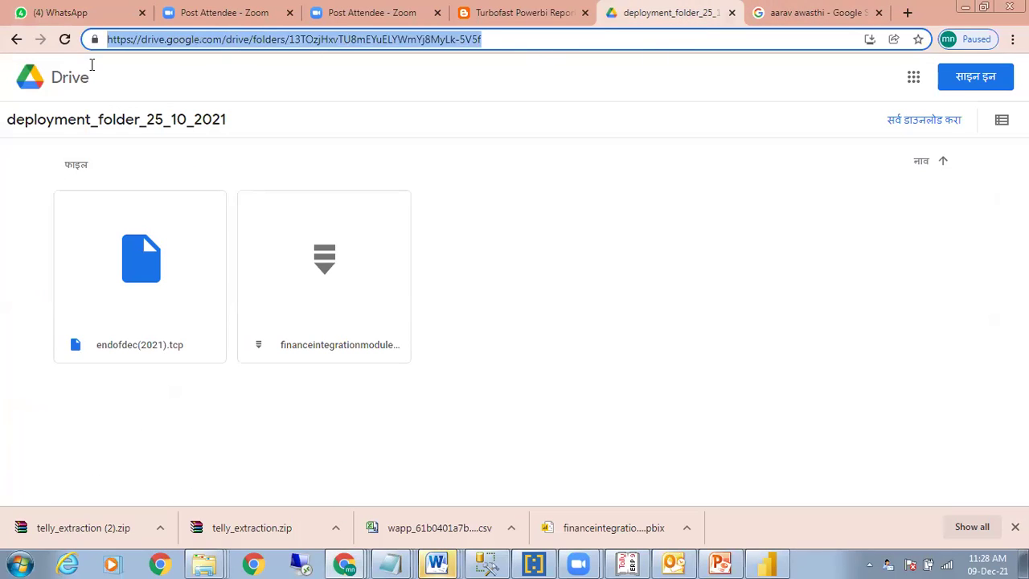
{"action": "right_click", "coordinate": [241, 46]}
{"action": "left_click", "coordinate": [271, 100]}
{"action": "left_click", "coordinate": [283, 81]}
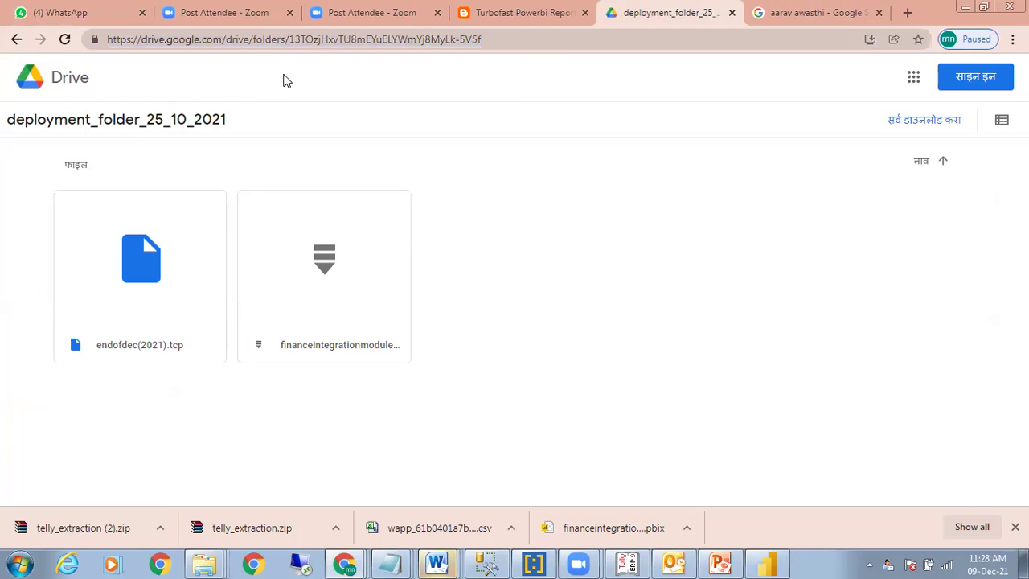